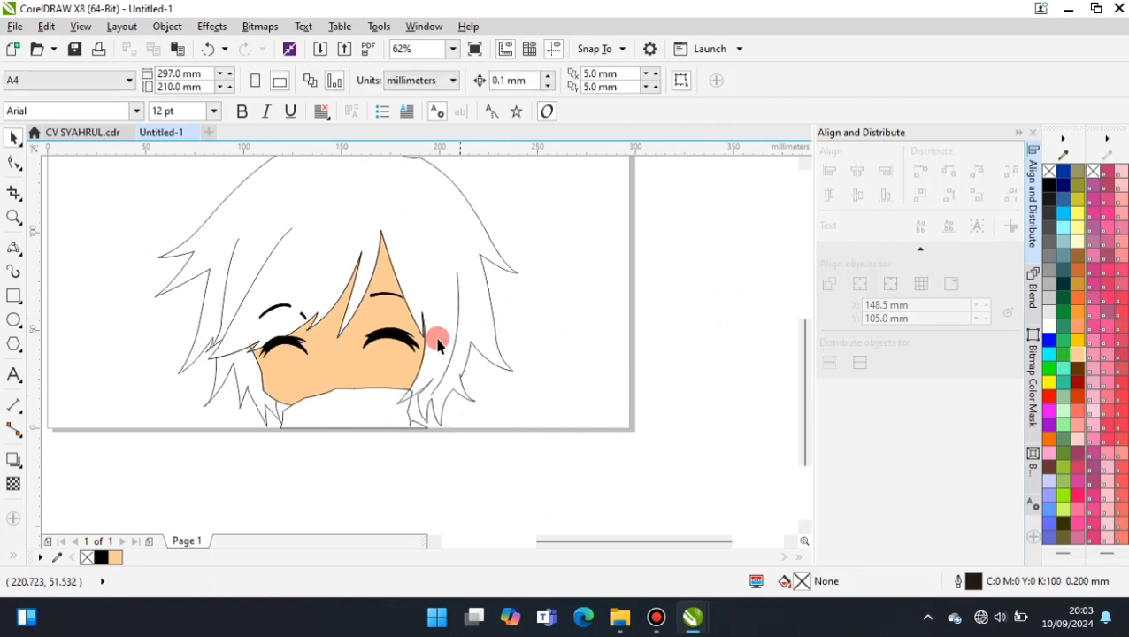
Draw a zigzag of connected curves across the face below the bangs, from the left cheek to the peak between the bangs
key(F5)
scroll(252, 340, up, 4)
click(266, 427)
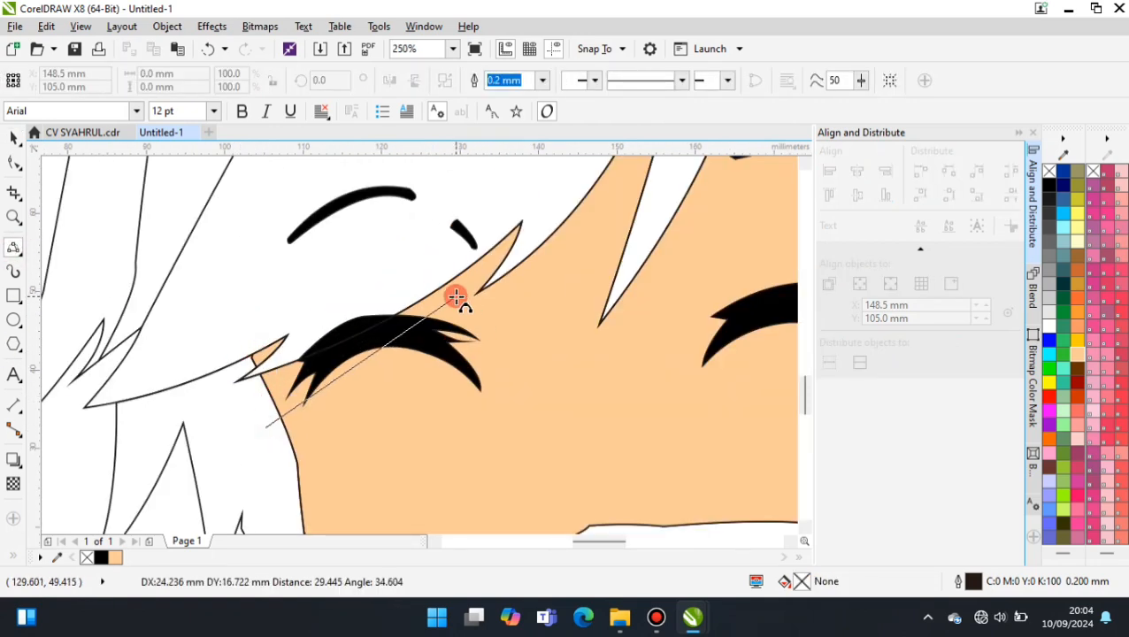
click(441, 308)
click(440, 335)
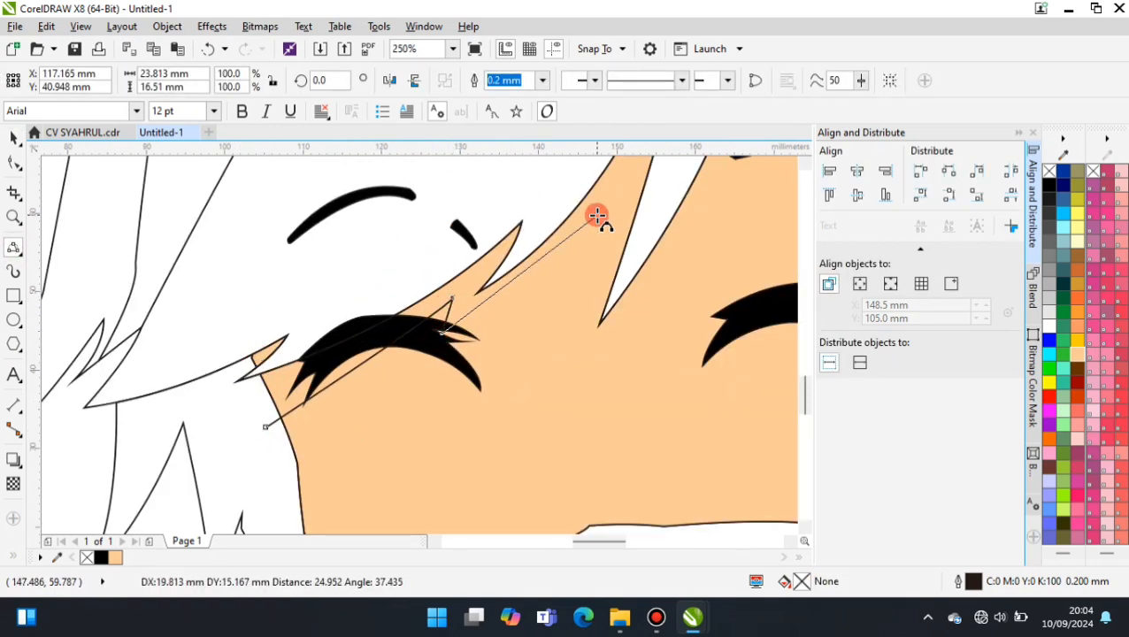
click(538, 283)
drag(575, 250, 534, 413)
click(562, 343)
scroll(372, 404, down, 1)
drag(453, 409, 590, 268)
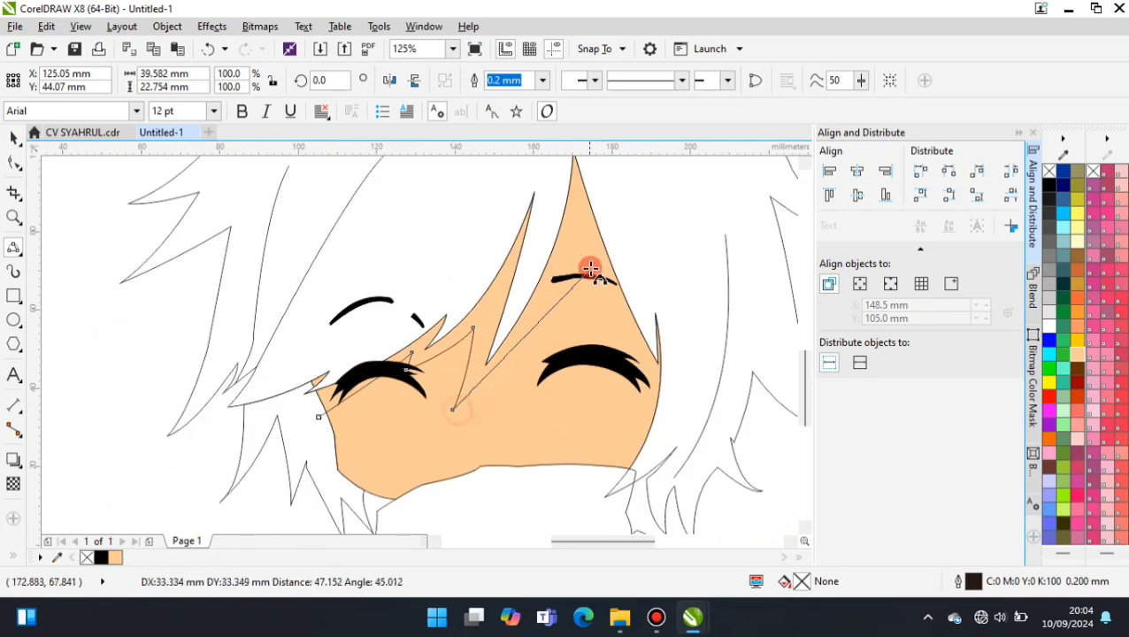
click(576, 267)
Continue the curve down the right side of the face and close the shadow outline around the bangs through the hair
scroll(336, 330, down, 1)
scroll(459, 319, up, 1)
mouse_move(457, 240)
mouse_down()
mouse_move(496, 359)
mouse_move(464, 502)
mouse_up()
click(493, 353)
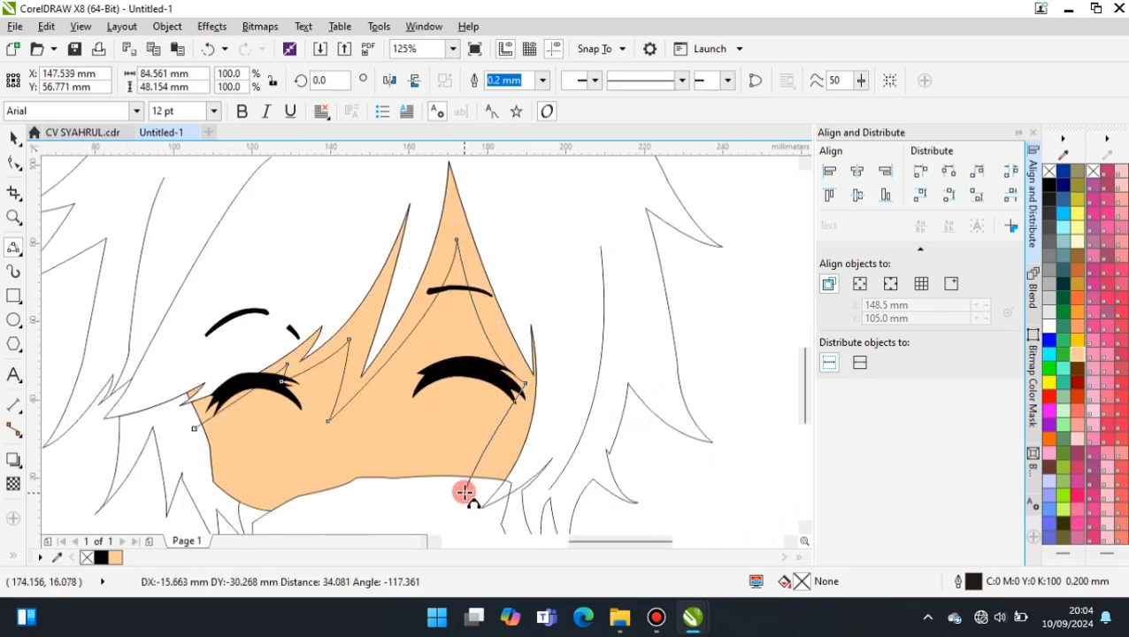
click(501, 459)
mouse_move(194, 429)
mouse_down()
mouse_move(145, 392)
mouse_move(304, 281)
mouse_move(388, 394)
mouse_move(301, 496)
mouse_up()
click(145, 392)
scroll(145, 392, down, 1)
click(305, 281)
click(388, 395)
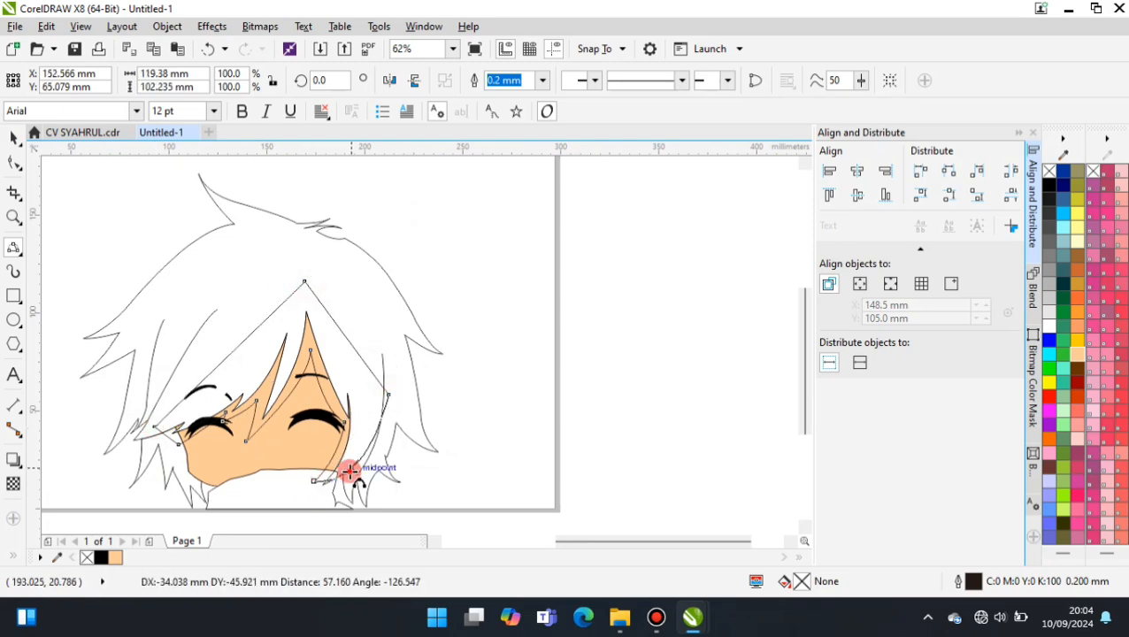
click(351, 471)
Intersect the closed shadow shape with the face and delete the leftover construction outline
click(15, 139)
scroll(237, 460, up, 1)
shift+click(236, 459)
click(519, 82)
scroll(626, 356, down, 1)
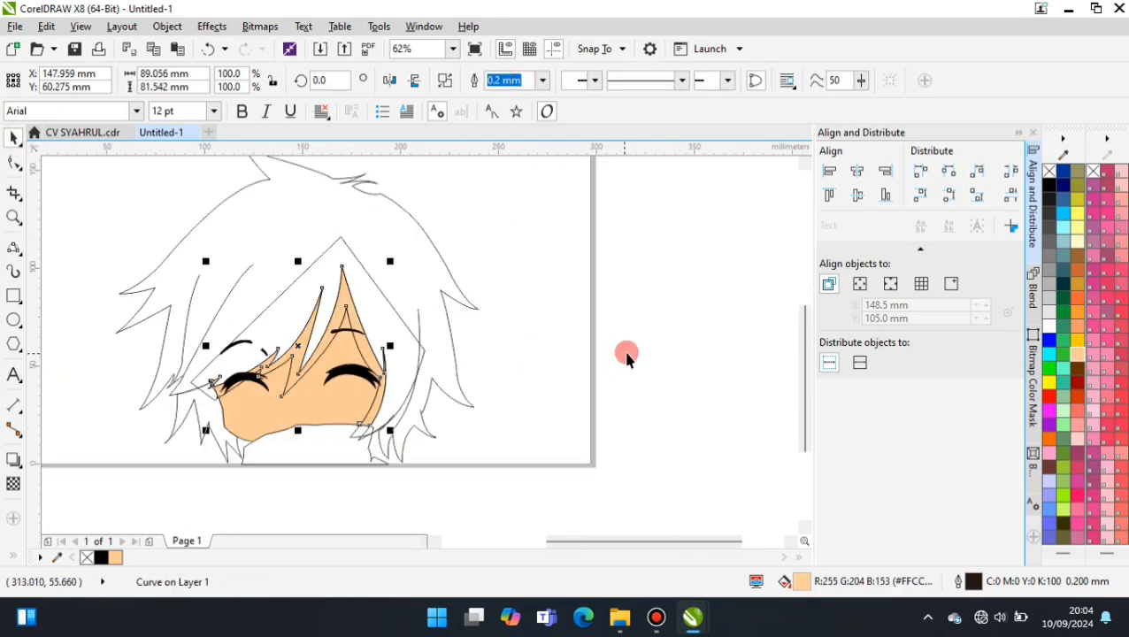
click(626, 356)
drag(388, 307, 432, 297)
key(Delete)
Fill the face shadow with the brown TOYO 0167pc and set its outline to None
click(365, 358)
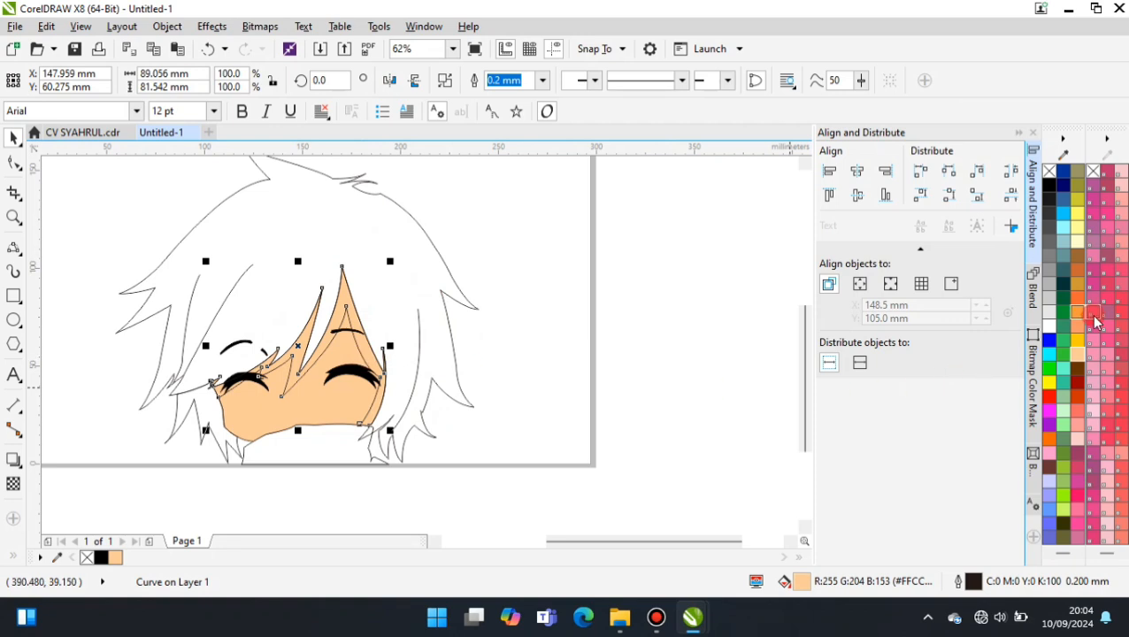
scroll(1095, 320, down, 2)
click(1093, 241)
click(522, 95)
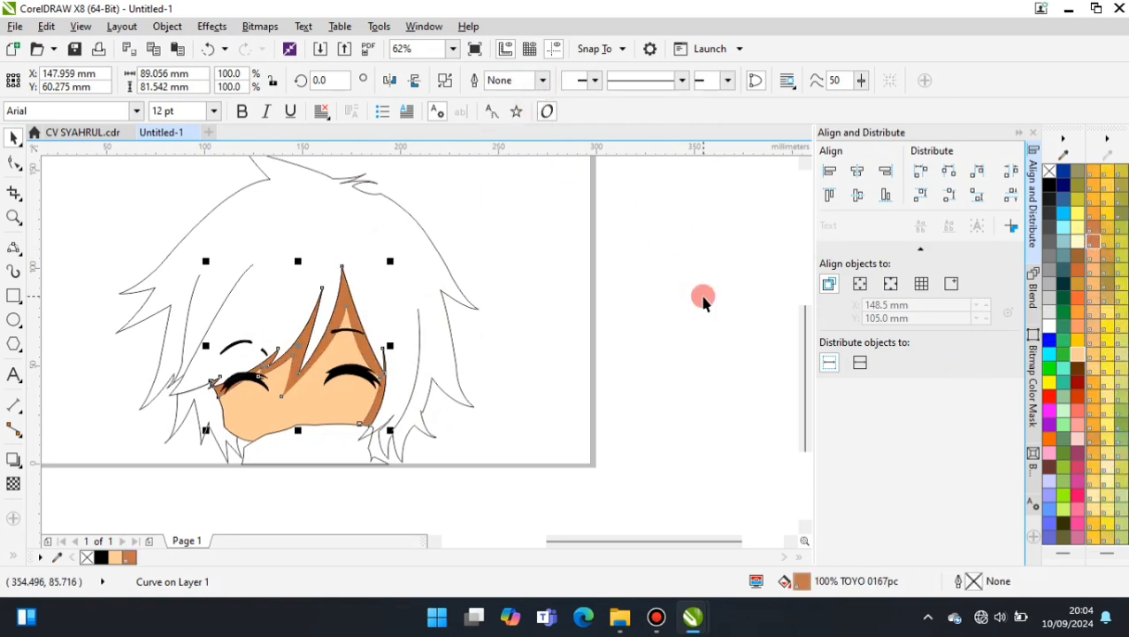
click(704, 297)
Fill the main hair shape with light gray
scroll(564, 304, down, 1)
scroll(445, 324, up, 1)
click(466, 262)
click(1052, 269)
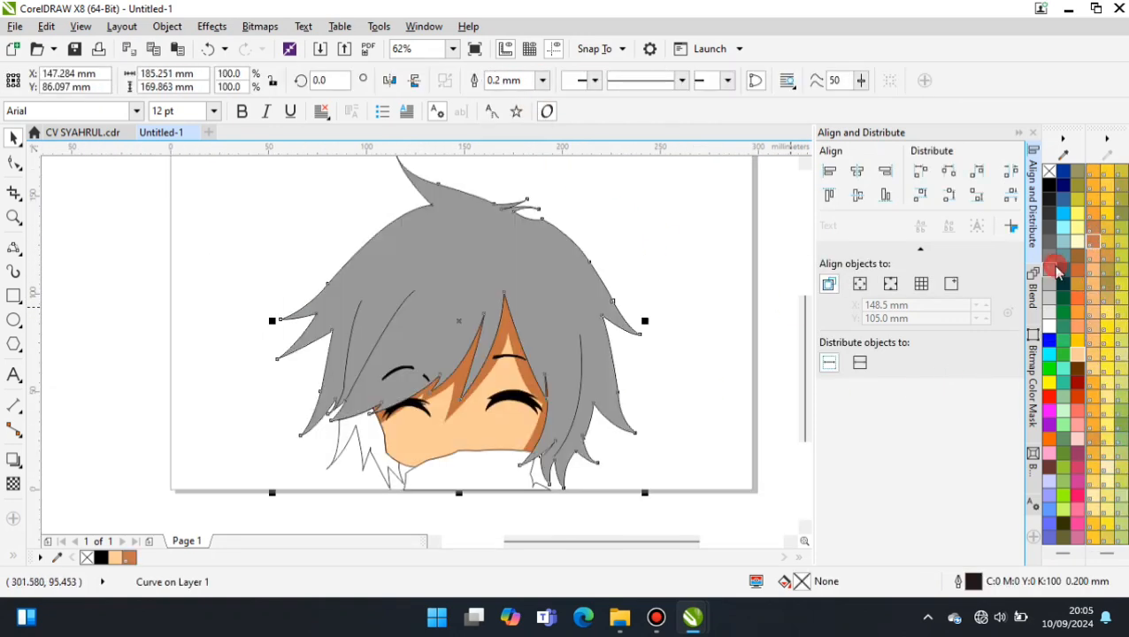
click(762, 262)
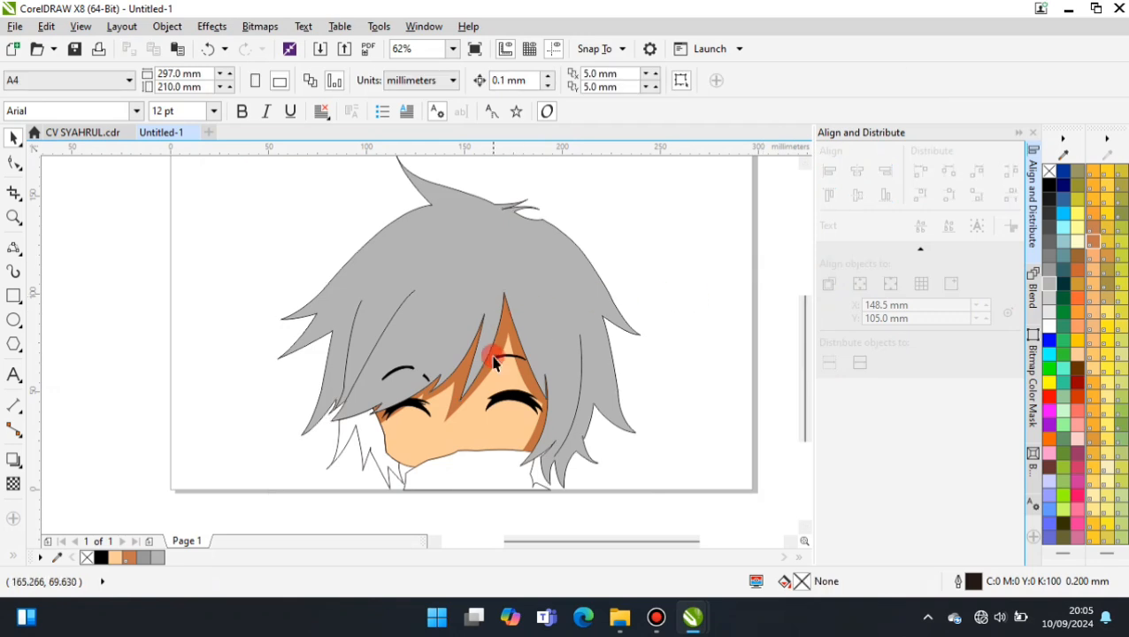
Draw the outer edge of a narrow shadow beside the left strand line, running down around the tip of the white gap
click(13, 248)
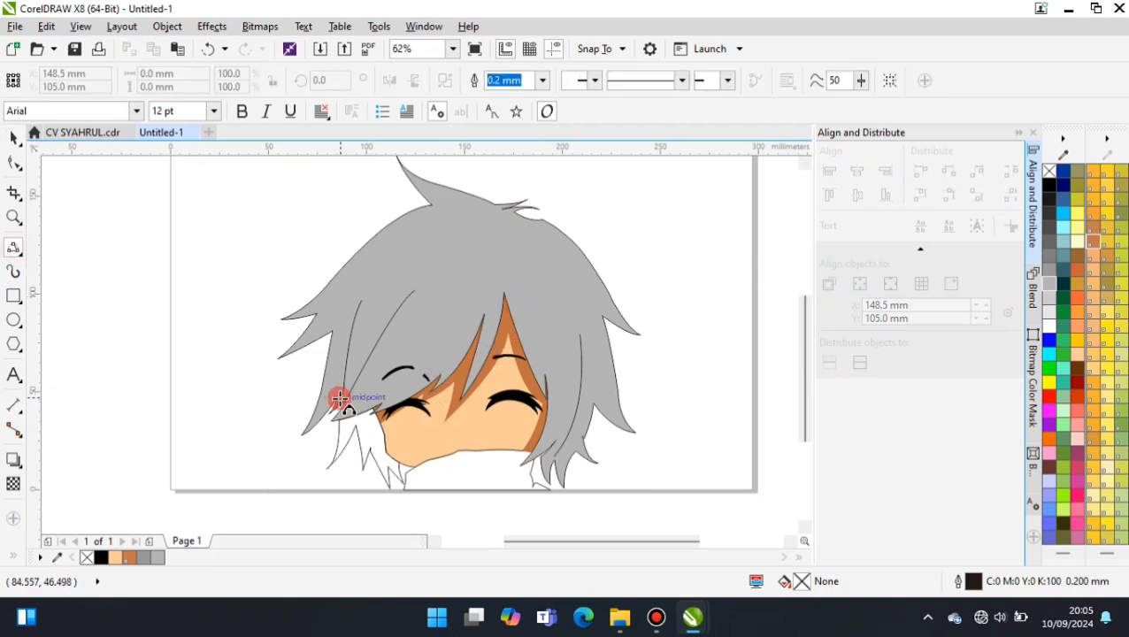
scroll(340, 398, up, 2)
click(368, 231)
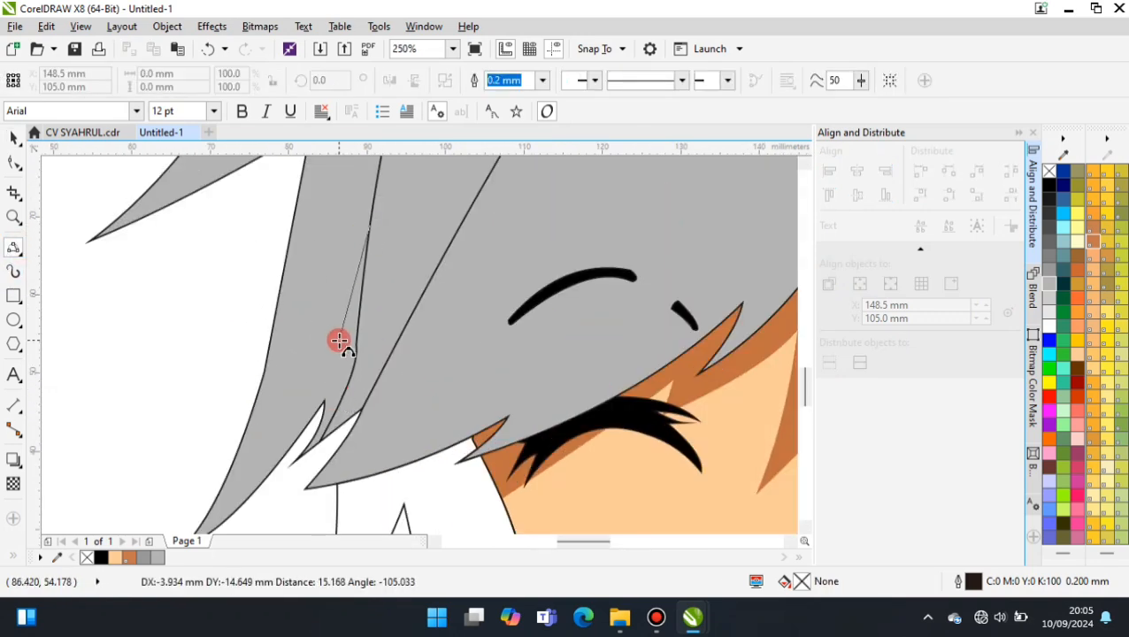
click(340, 340)
double_click(293, 454)
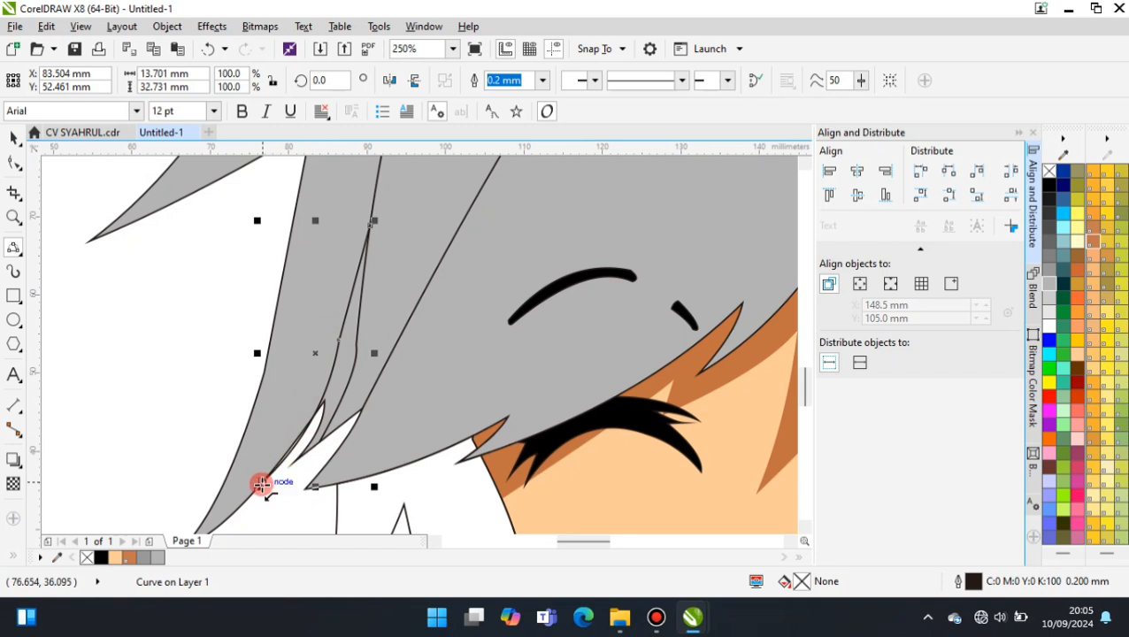
click(261, 484)
double_click(323, 433)
click(323, 434)
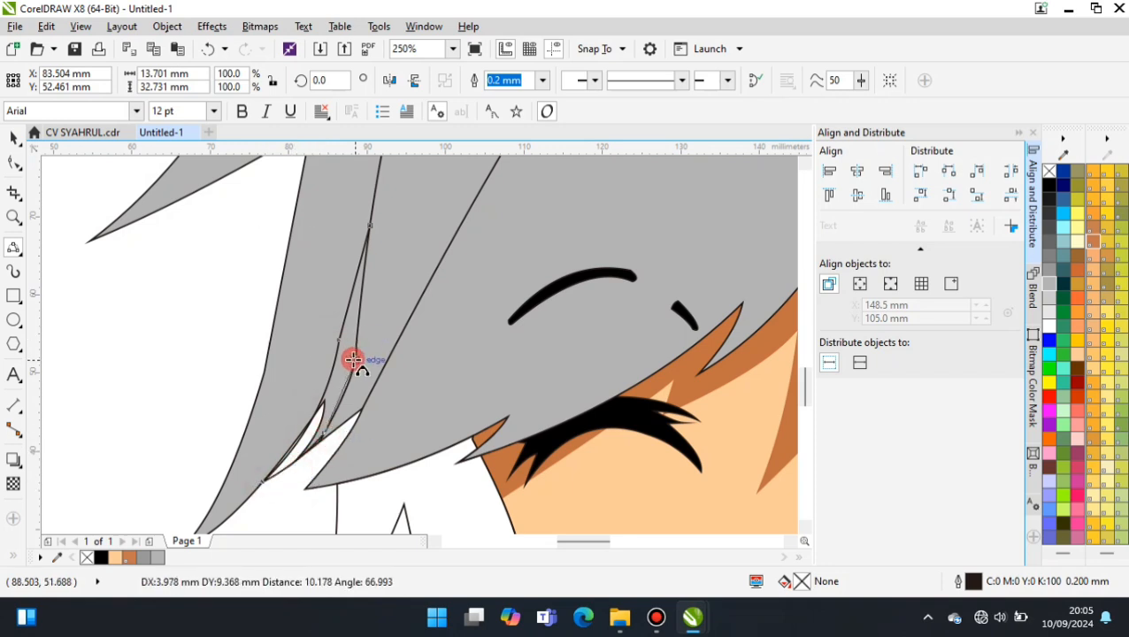
Close the narrow shadow shape by following the left strand line back up to its starting point
click(348, 376)
scroll(370, 228, up, 1)
drag(366, 210, 337, 479)
click(337, 447)
click(337, 479)
scroll(400, 420, down, 1)
Intersect the narrow shape with the hair, giving the overlap a #666666 fill and no outline
click(12, 141)
scroll(330, 318, down, 1)
shift+click(328, 212)
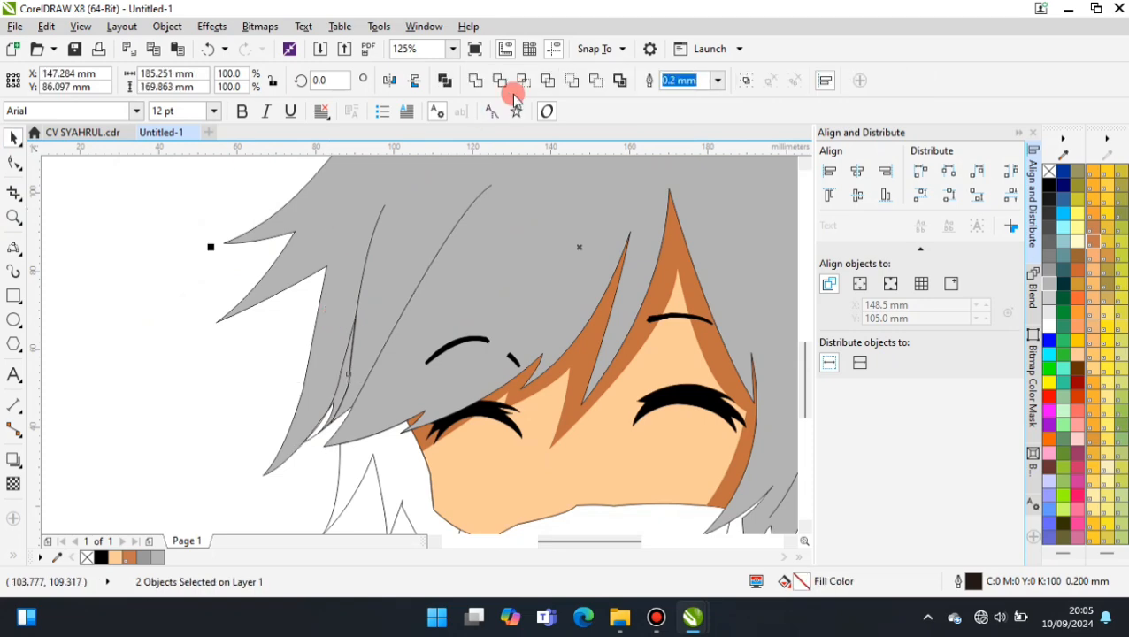
click(522, 82)
scroll(413, 359, down, 1)
click(543, 81)
click(520, 96)
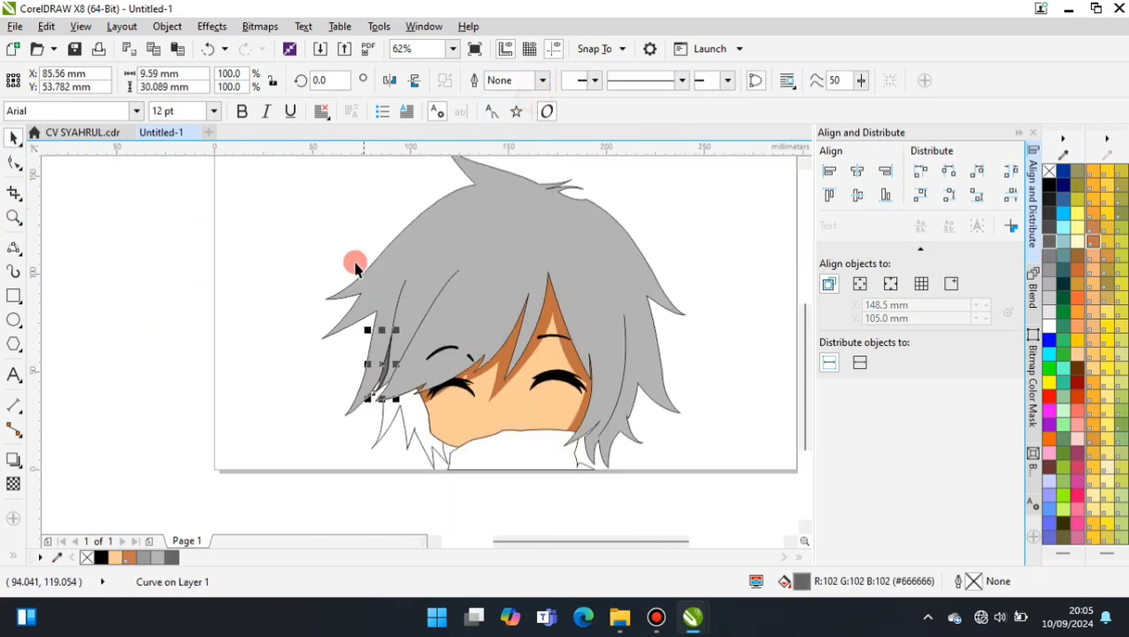
click(356, 266)
Delete the leftover construction curve around the narrow strand shadow
scroll(366, 366, up, 2)
drag(449, 385, 370, 403)
key(Delete)
scroll(293, 361, down, 2)
Fill the back hair strands beside the left cheek with dark gray, 70% Black
click(368, 409)
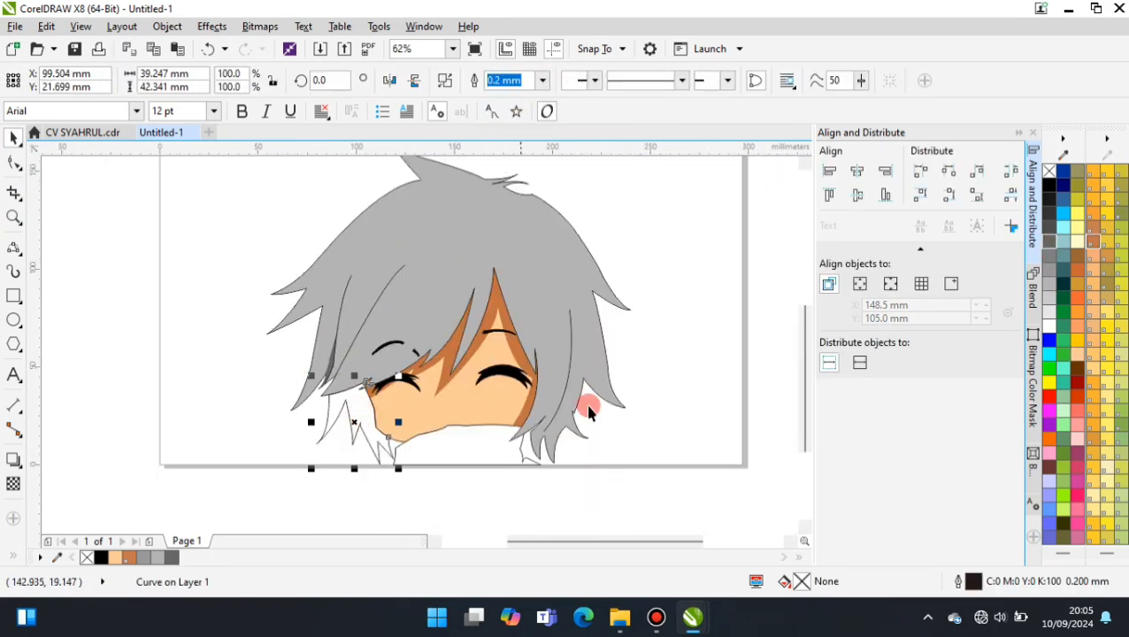
click(1048, 229)
click(128, 357)
Draw a closed curved shape under the left hair tip, pointing up into the hair and bulging outside between the two locks
click(13, 270)
scroll(305, 373, up, 1)
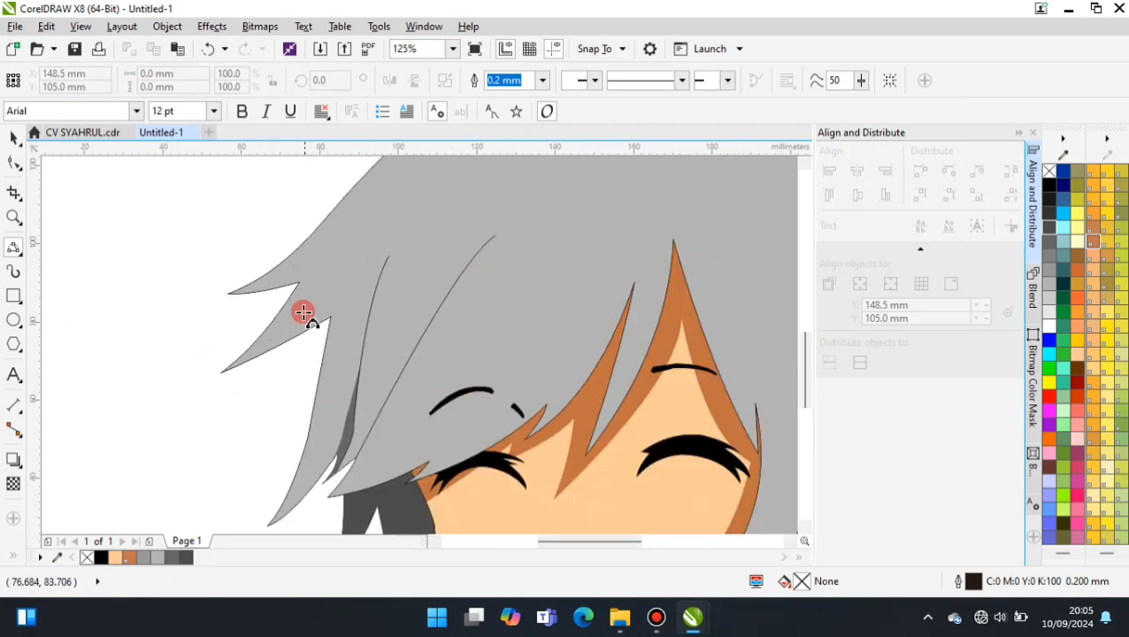
click(220, 374)
click(358, 262)
click(362, 279)
click(336, 334)
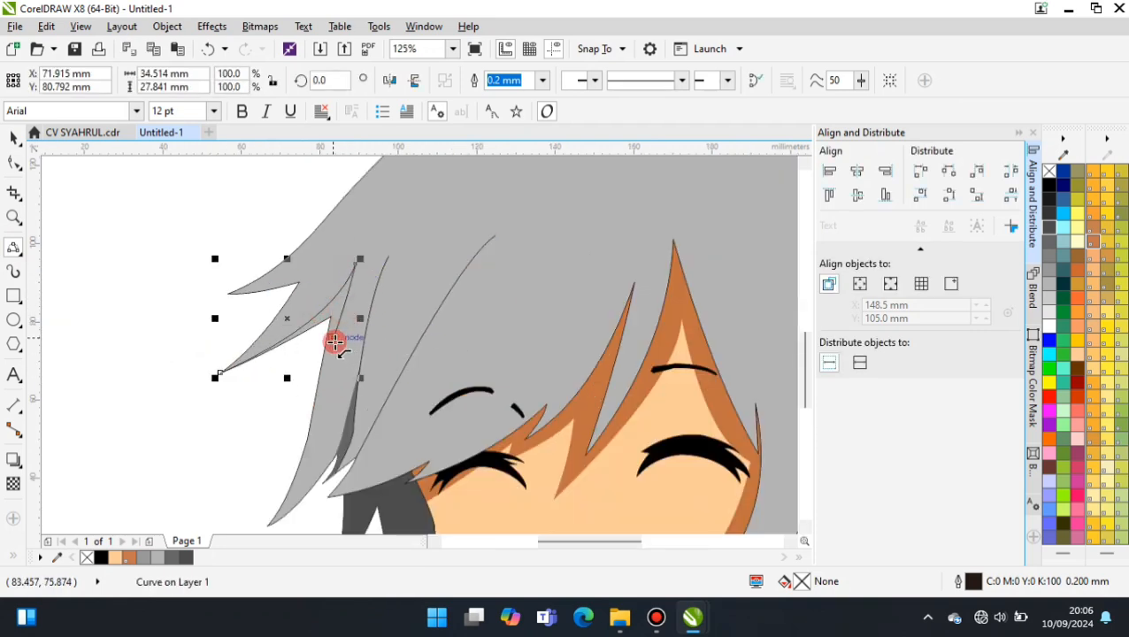
click(335, 335)
click(301, 459)
drag(221, 372, 301, 460)
click(213, 436)
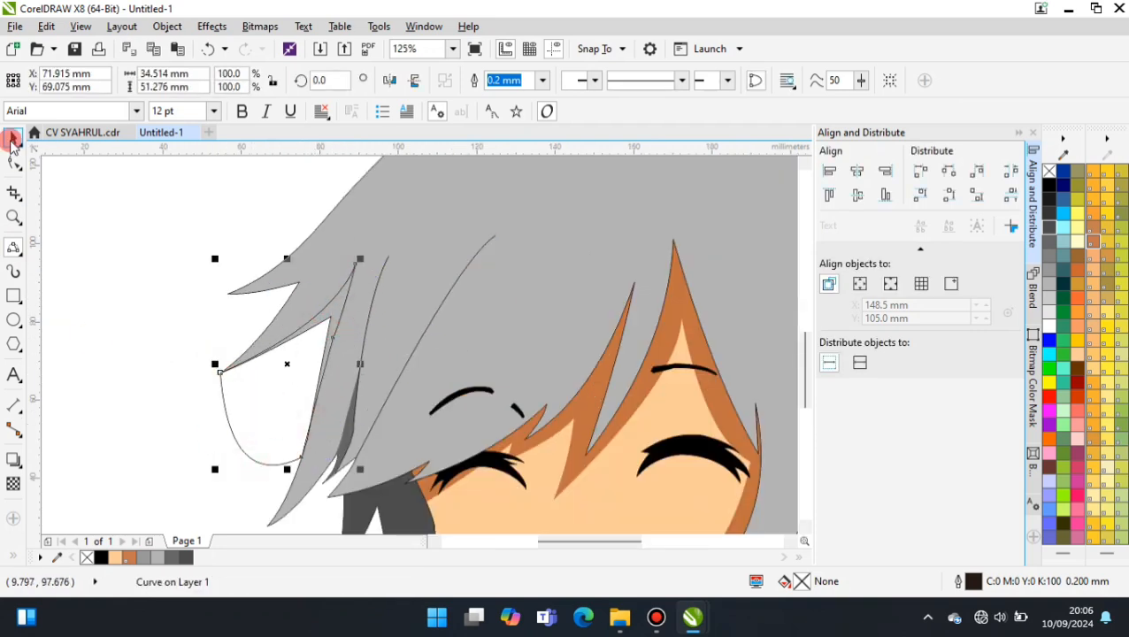
Intersect the closed shape under the left hair tip with the hair and fill the overlap with 70% Black
click(13, 141)
scroll(270, 303, down, 1)
shift+click(395, 212)
click(513, 81)
click(124, 394)
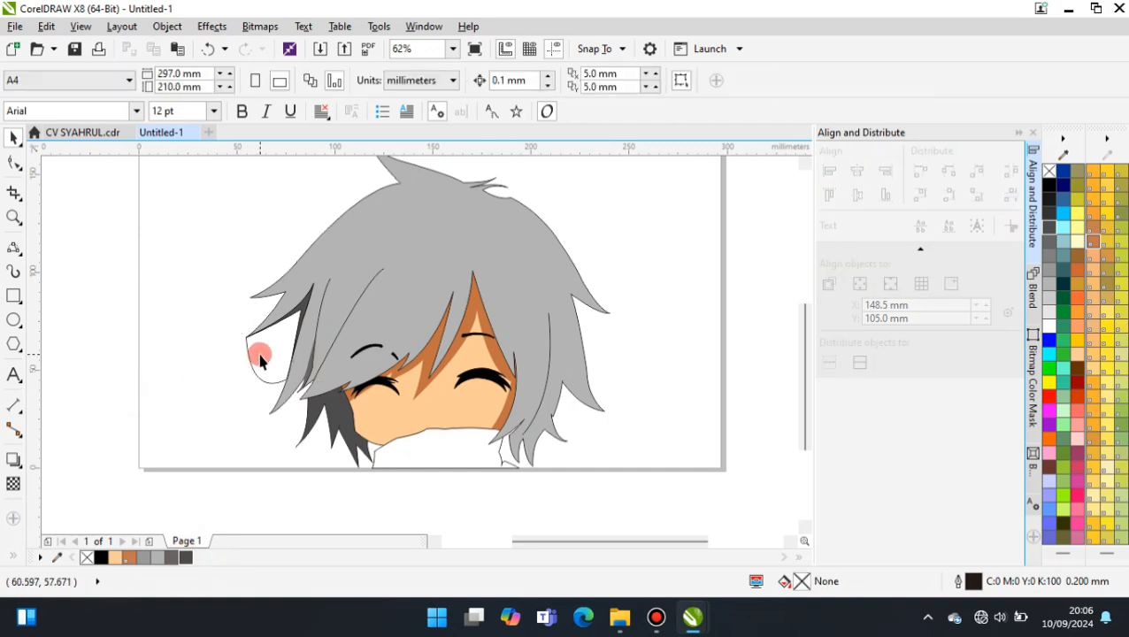
Delete the leftover curve beside the left hair tip and set the new shadow's outline to None
click(259, 357)
key(Delete)
scroll(302, 301, up, 1)
click(306, 303)
click(542, 81)
click(534, 99)
scroll(330, 329, down, 1)
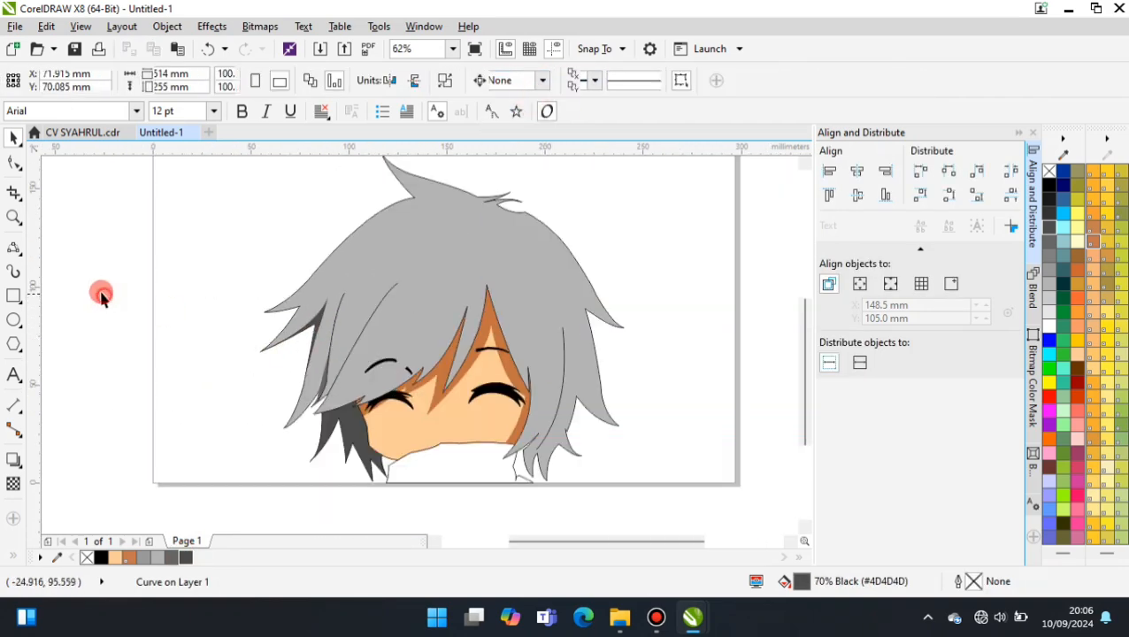
click(101, 295)
Draw a slender closed shadow shape along the long fringe line, from its upper end down to the tip of the left bang
click(13, 248)
scroll(388, 368, up, 1)
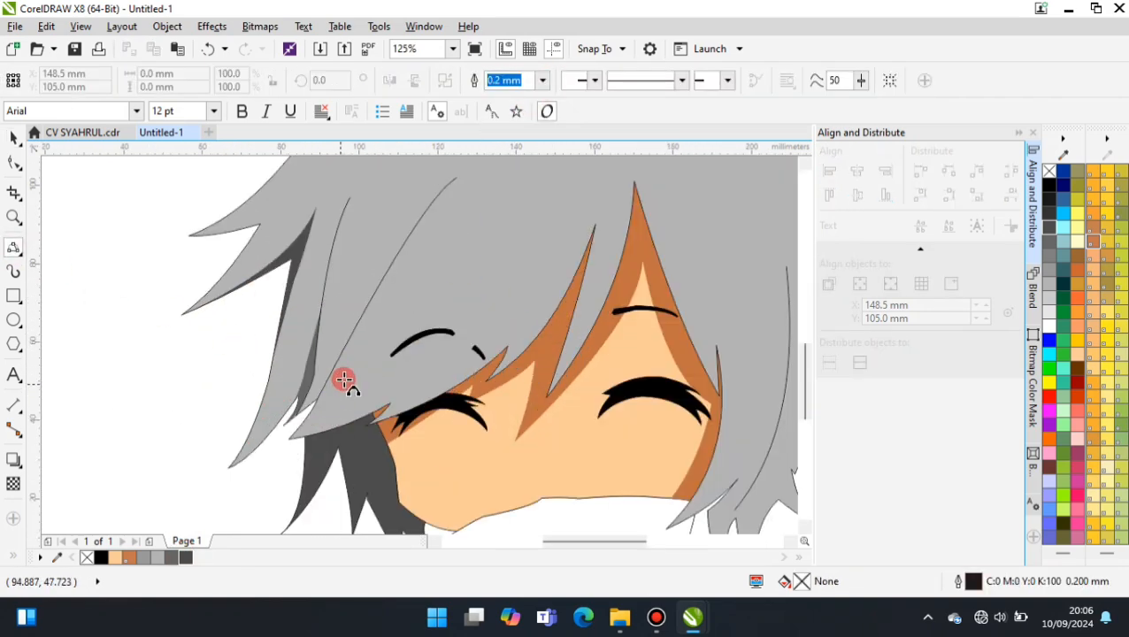
click(392, 268)
click(457, 177)
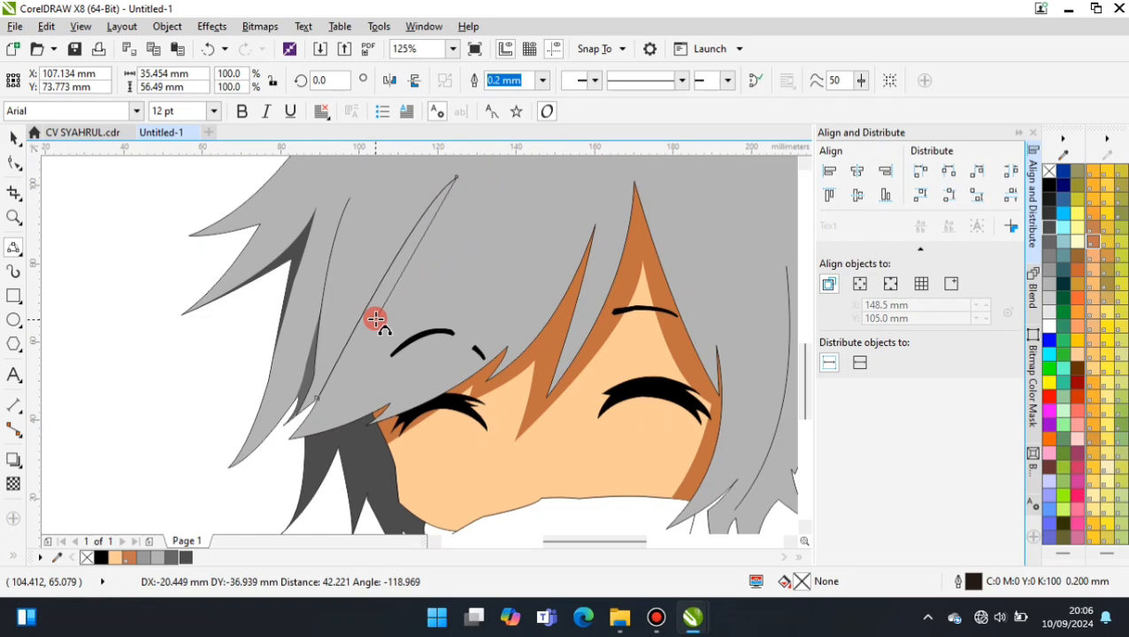
click(405, 247)
mouse_move(373, 308)
mouse_down()
mouse_move(289, 439)
mouse_move(315, 417)
mouse_up()
scroll(304, 433, up, 1)
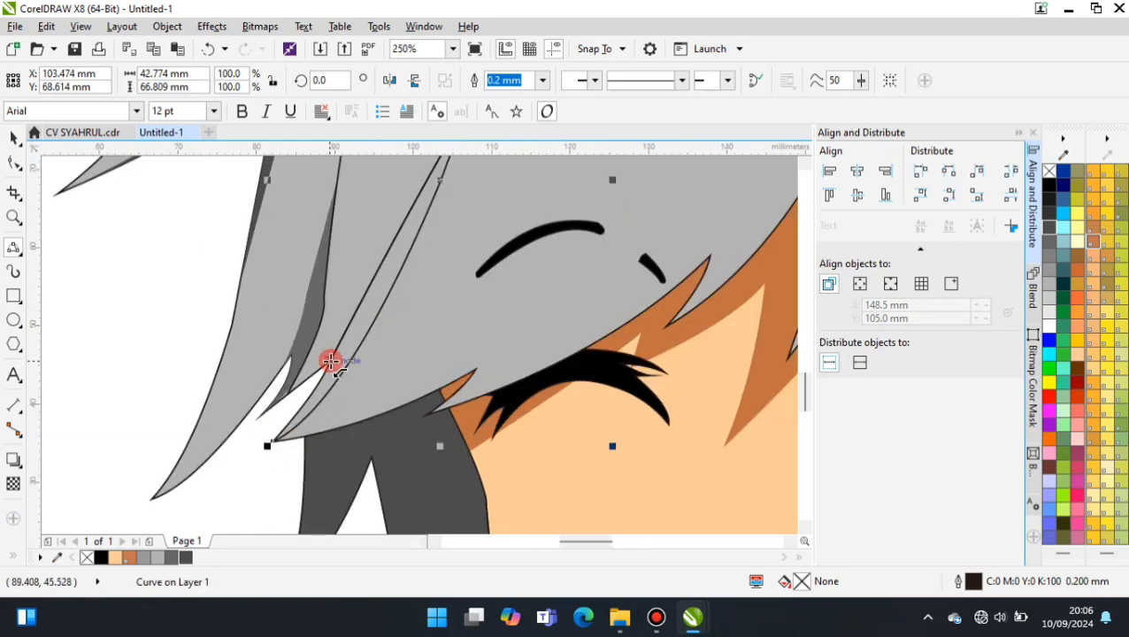
Intersect the slender fringe shape with the hair and fill the overlap with 70% Black
scroll(112, 411, down, 1)
shift+click(445, 179)
click(522, 82)
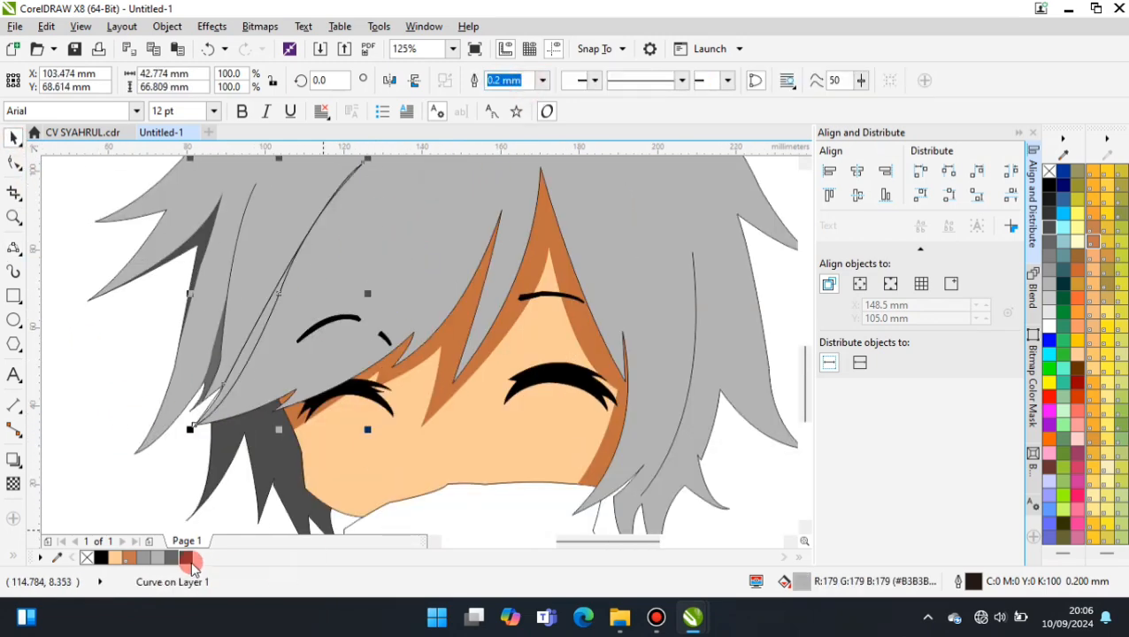
click(186, 558)
scroll(287, 414, down, 1)
click(139, 412)
Set the outline of the slender fringe shadow to None
scroll(261, 387, up, 1)
click(219, 398)
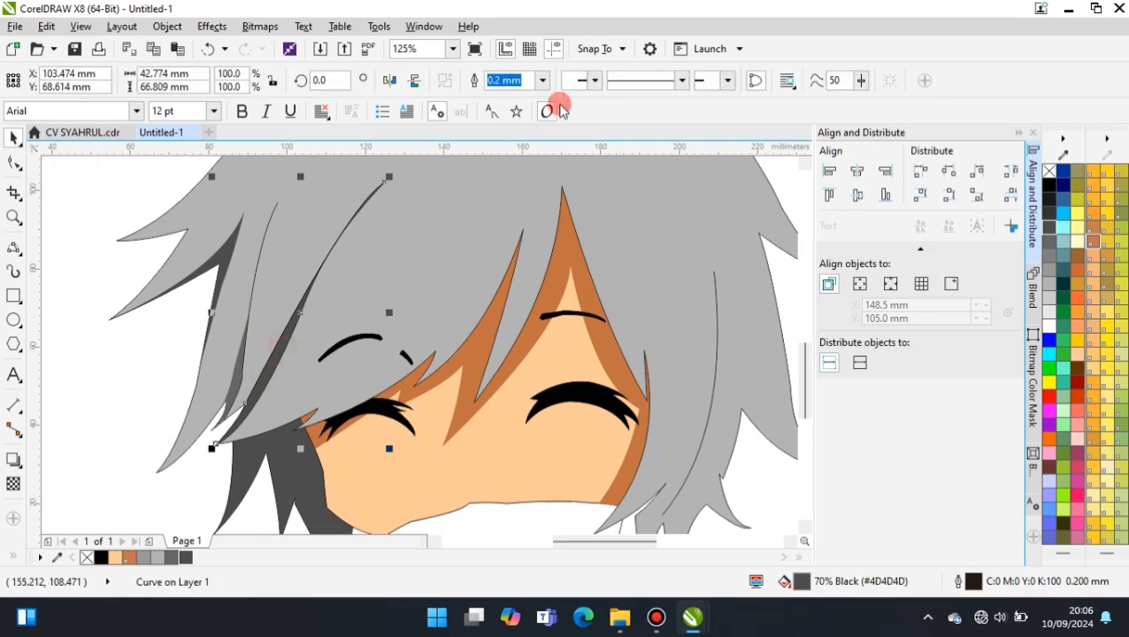
click(543, 81)
click(500, 91)
scroll(223, 408, down, 1)
click(665, 389)
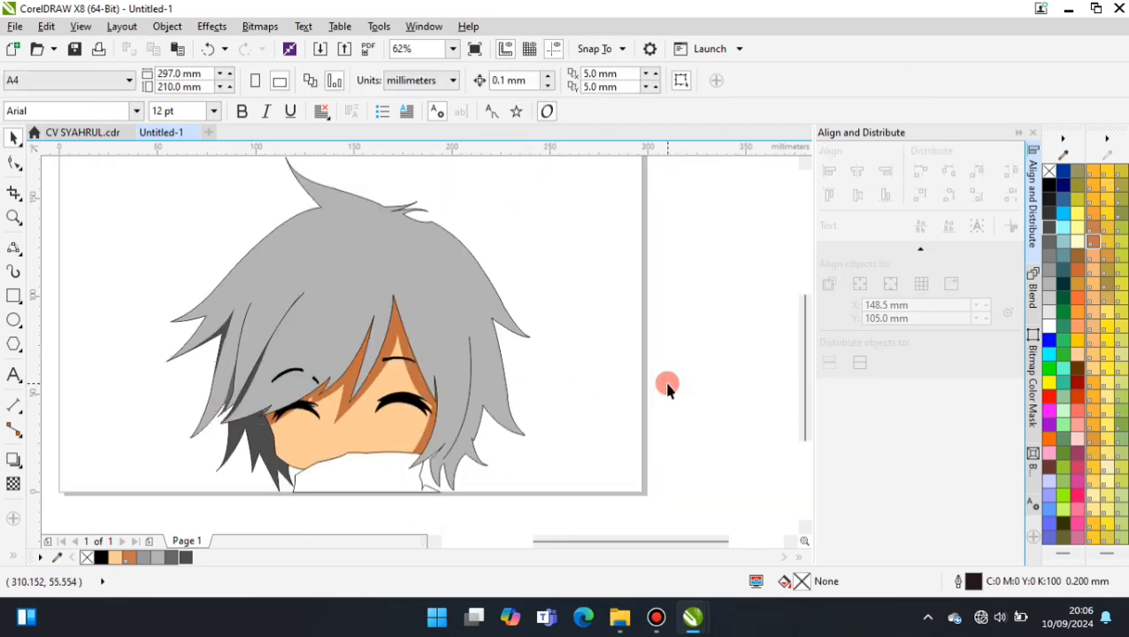
Draw a small pointed shadow shape in the hair at the short strand line beside the right eye
click(15, 247)
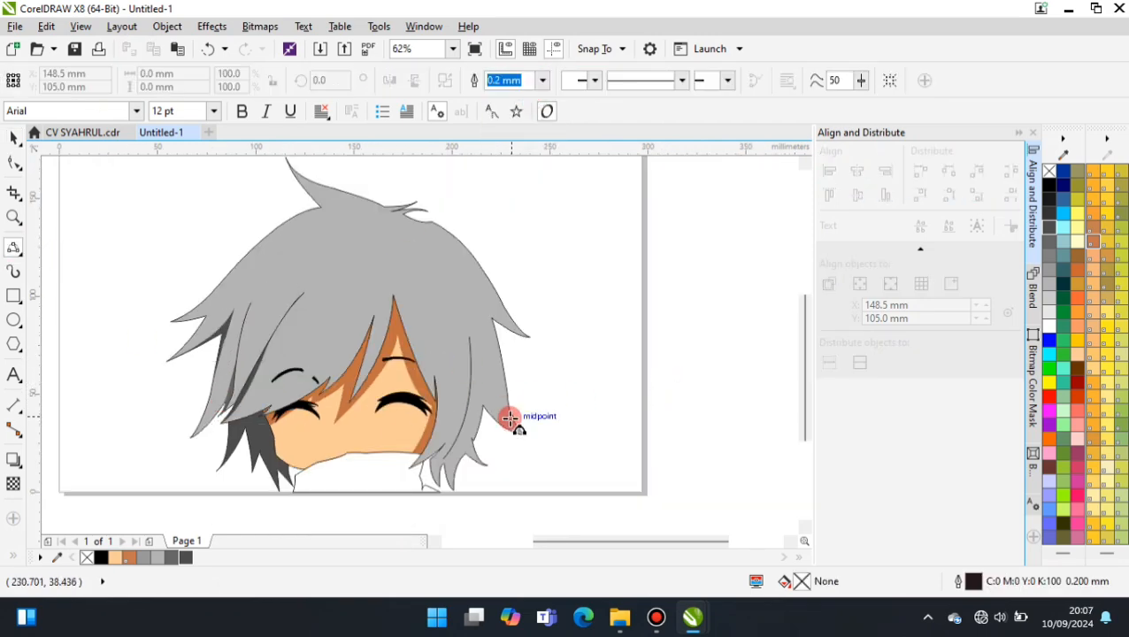
scroll(435, 383, up, 2)
mouse_move(404, 388)
mouse_down()
mouse_move(424, 248)
mouse_move(421, 428)
mouse_up()
click(424, 248)
scroll(441, 242, down, 1)
click(444, 347)
drag(423, 315, 395, 412)
click(422, 426)
Intersect the small pointed shape with the hair and fill the overlap with 70% Black
shift+click(499, 178)
click(598, 80)
click(186, 557)
click(676, 355)
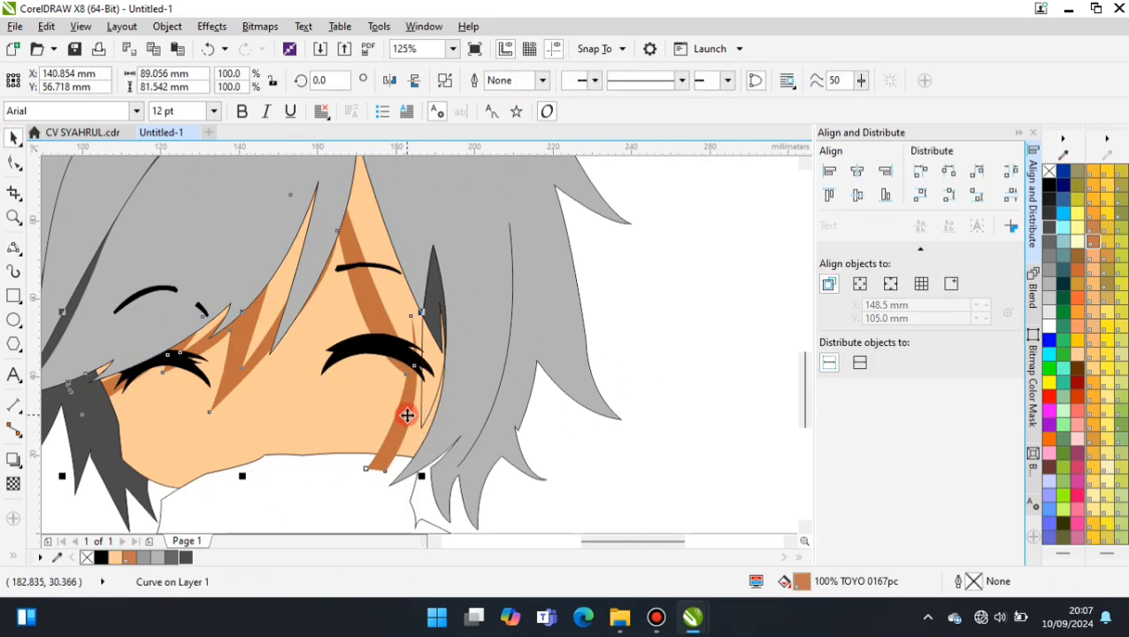
Set the outline of the pointed shadow beside the right eye to None
scroll(407, 415, down, 1)
scroll(377, 378, up, 1)
click(385, 369)
click(540, 80)
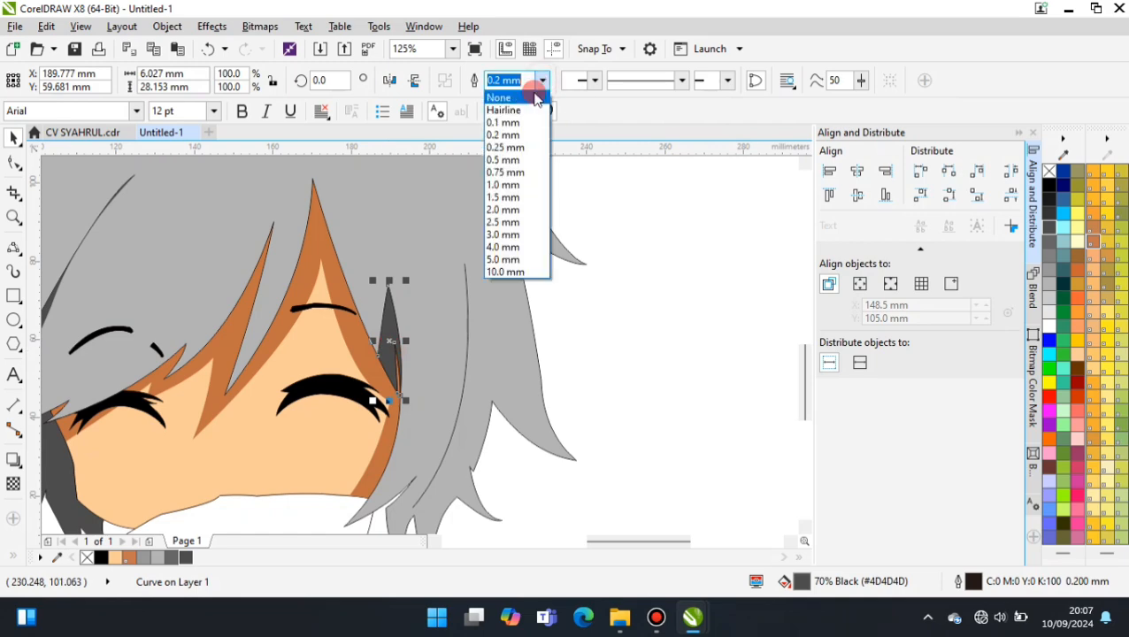
click(537, 97)
scroll(454, 307, down, 1)
click(655, 329)
Draw a closed curved shadow shape over the lower hair tips beside the right cheek, about 40 mm wide and 41 mm high
click(17, 251)
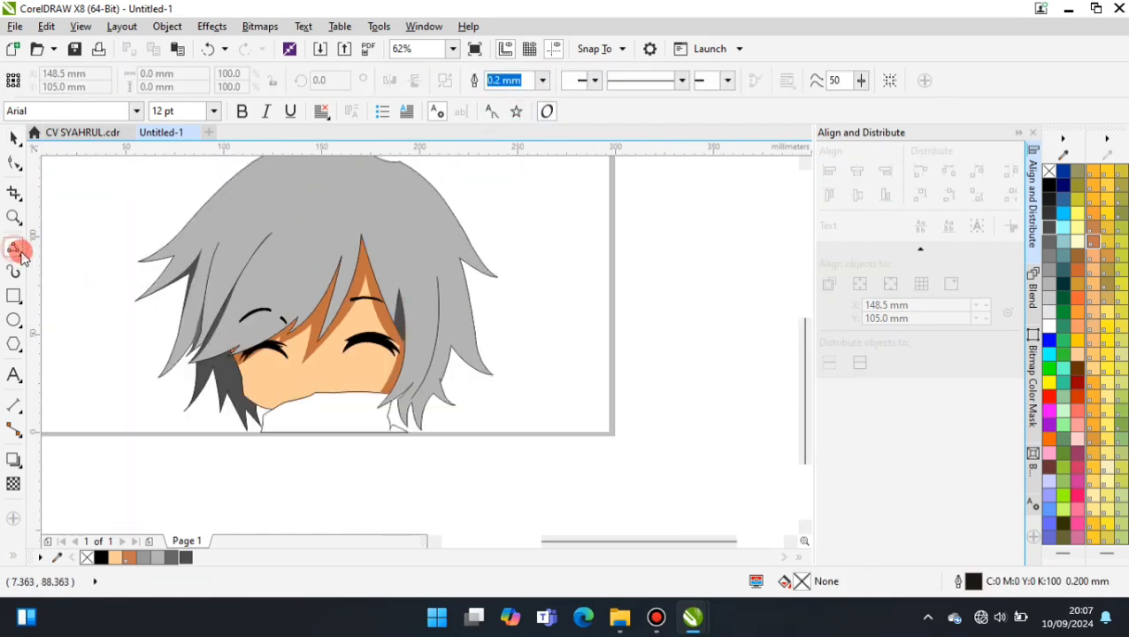
scroll(405, 395, up, 1)
scroll(420, 414, up, 1)
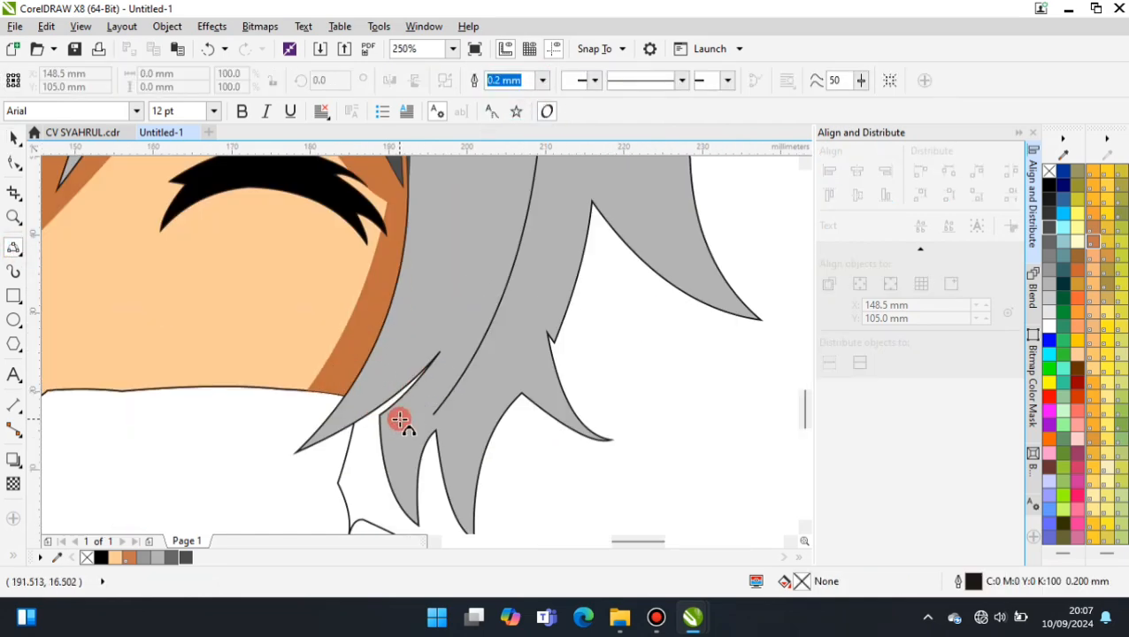
click(350, 425)
double_click(471, 271)
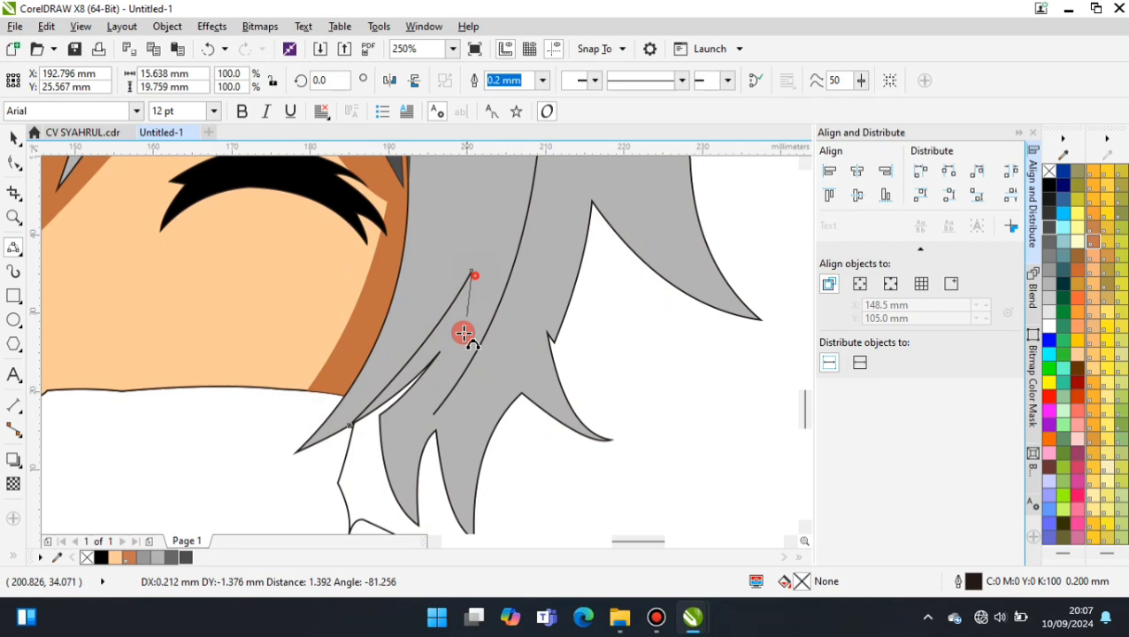
click(436, 399)
scroll(436, 400, down, 1)
scroll(460, 380, up, 1)
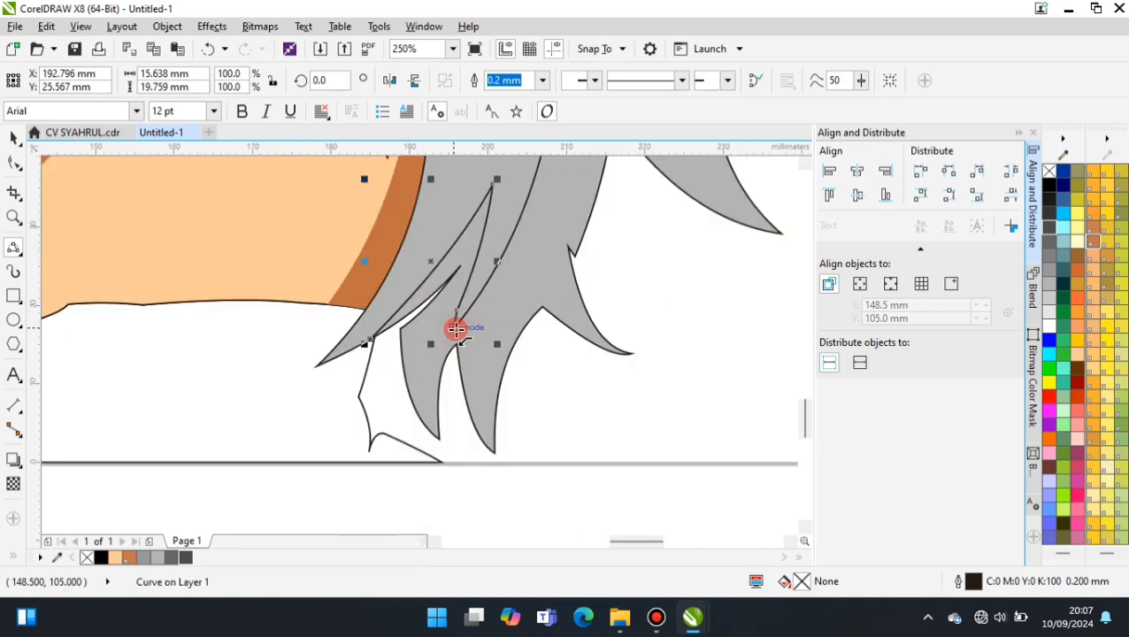
click(455, 323)
click(511, 265)
drag(511, 264, 685, 373)
click(626, 374)
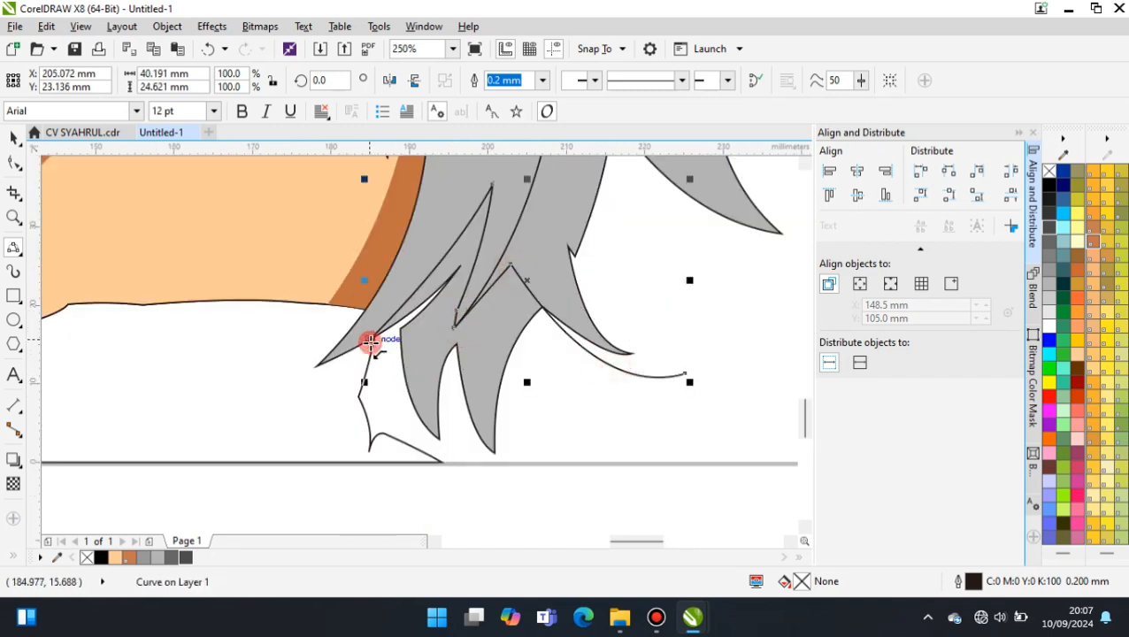
click(421, 496)
mouse_move(371, 339)
mouse_down()
mouse_move(444, 507)
mouse_move(684, 374)
mouse_up()
click(661, 413)
Intersect the shape over the lower hair tips with the hair and fill the overlap with 70% Black
click(13, 138)
scroll(454, 423, down, 1)
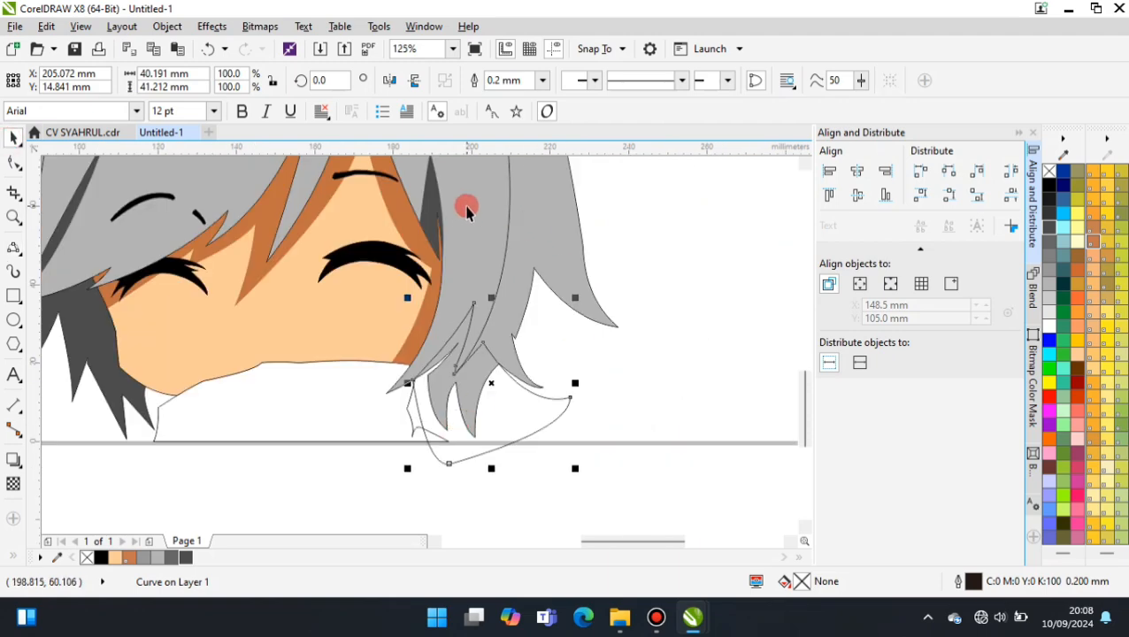
click(619, 257)
click(479, 370)
click(186, 557)
Delete the leftover drawn shape and set the outline of the lower hair-tip shadow to None
click(490, 527)
click(538, 430)
key(Delete)
click(477, 374)
click(545, 80)
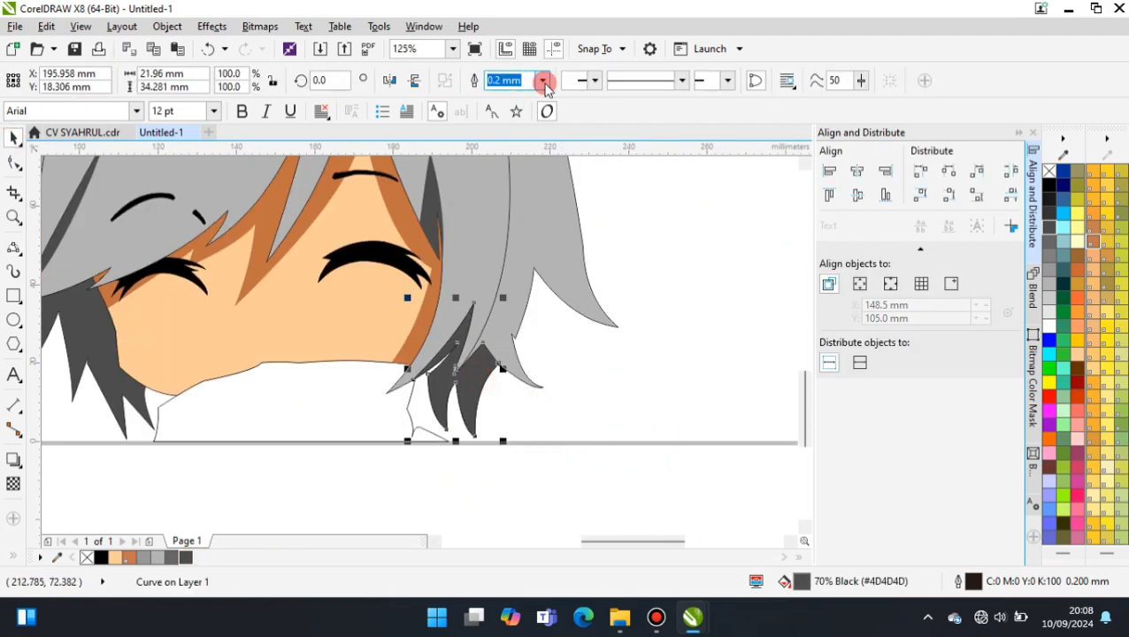
click(510, 95)
scroll(461, 265, down, 1)
click(644, 409)
Draw a closed curved shadow shape along the inner edge of the outer pointed strand on the character's right-hand side
click(12, 247)
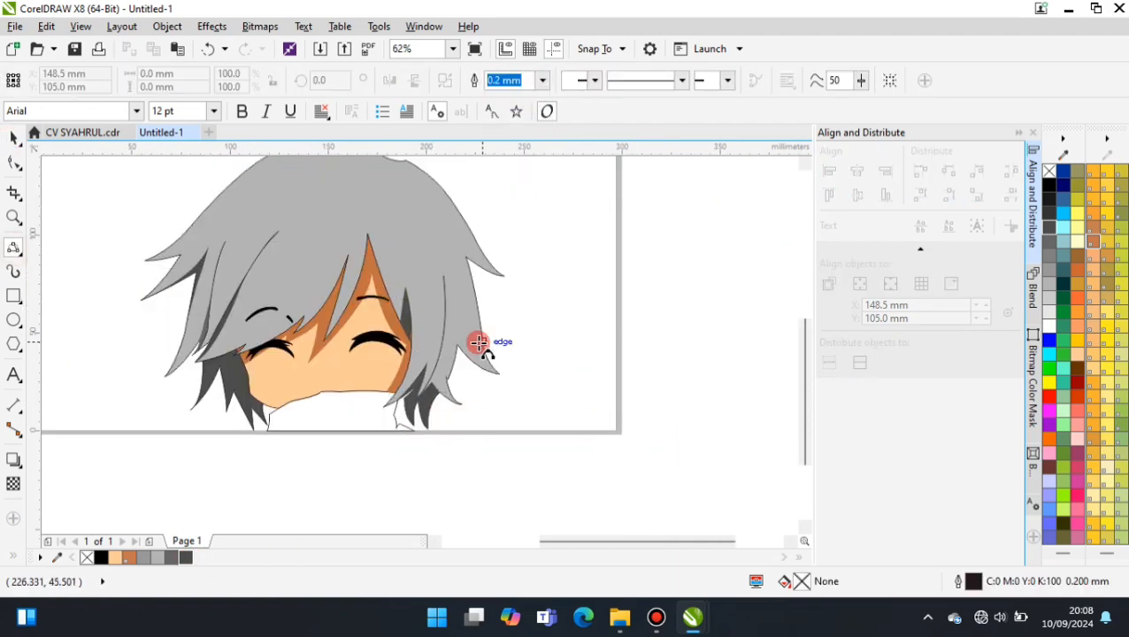
scroll(469, 343, up, 2)
mouse_move(430, 339)
mouse_down()
mouse_move(422, 243)
mouse_move(610, 478)
mouse_up()
click(423, 242)
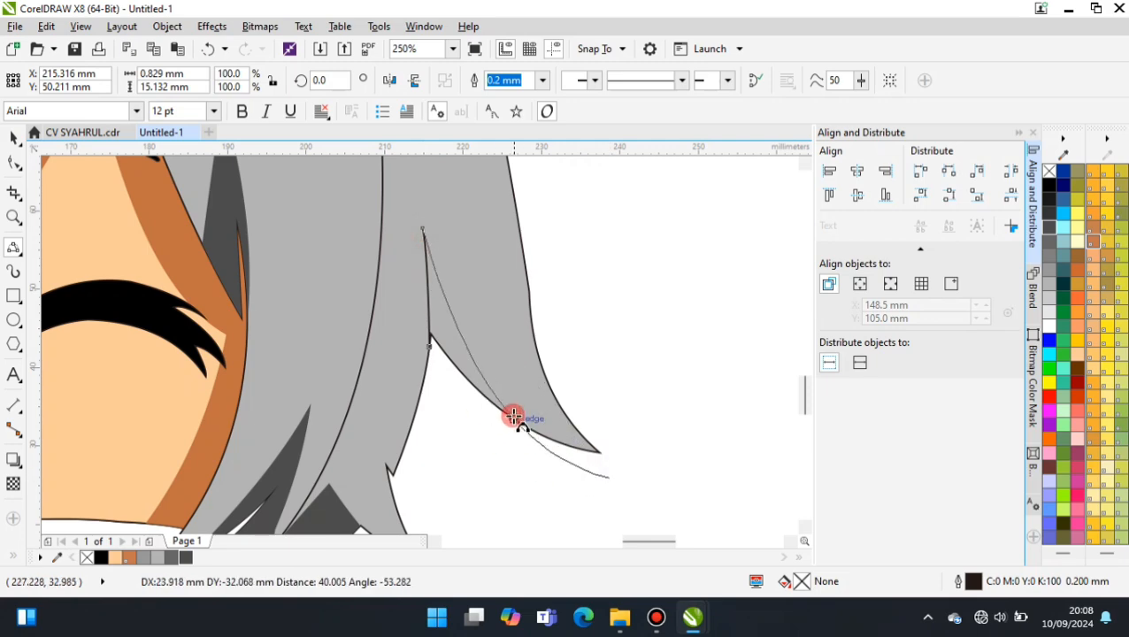
click(511, 406)
drag(429, 347, 609, 478)
click(529, 471)
Intersect the outer strand shape with the hair and fill the overlap with 70% Black
click(12, 138)
shift+click(338, 220)
click(514, 110)
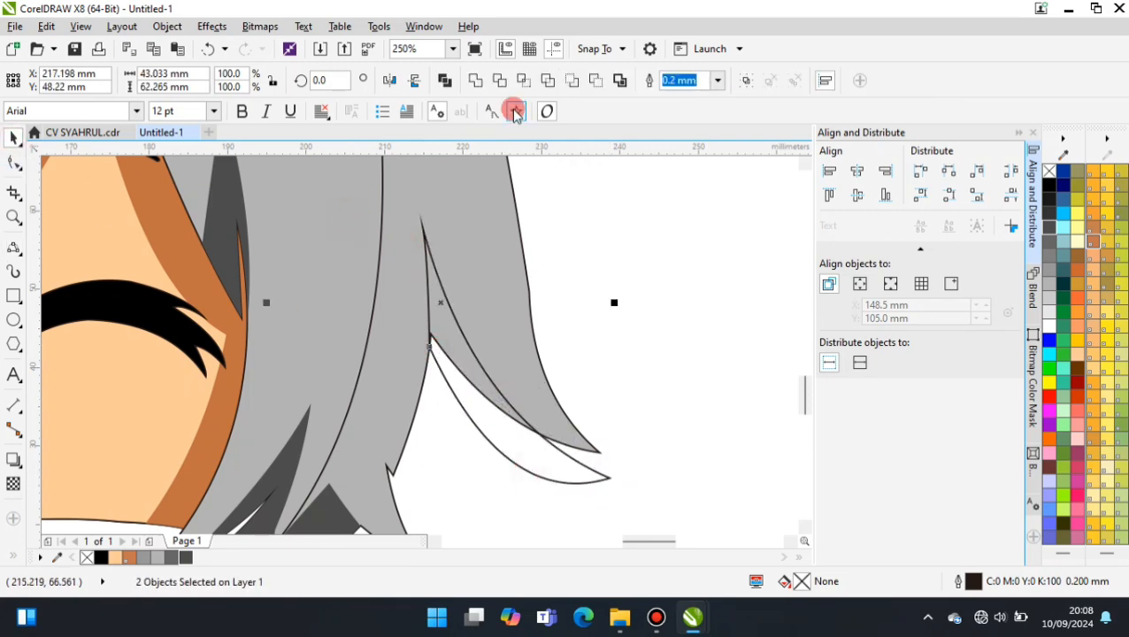
click(724, 239)
scroll(482, 287, down, 1)
shift+click(483, 283)
click(513, 84)
click(186, 557)
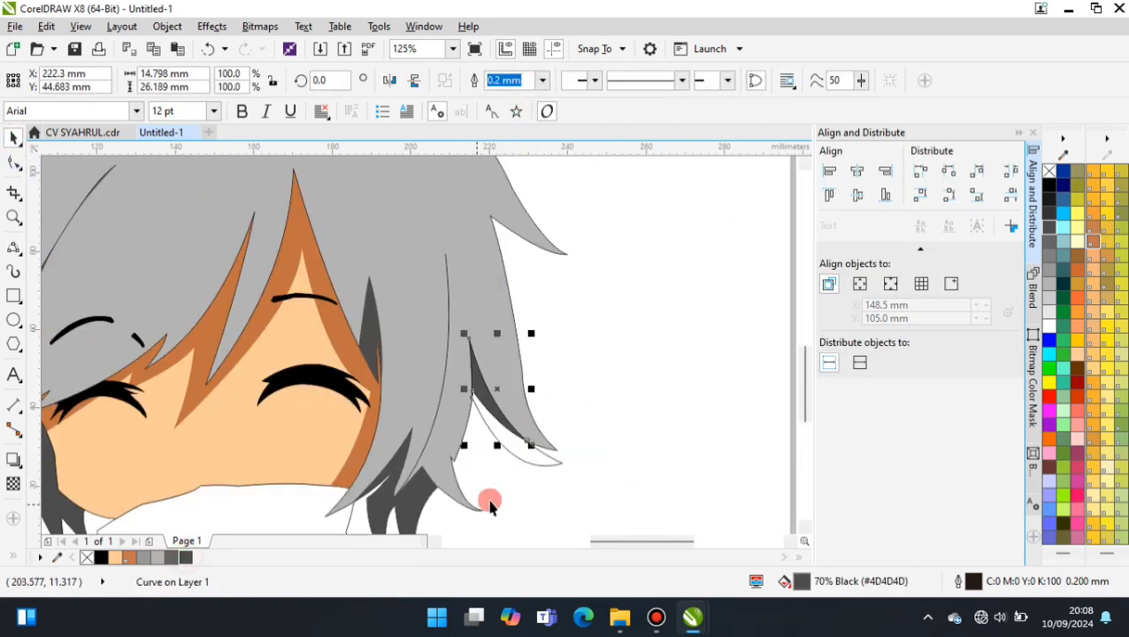
Delete the leftover drawn curve and set the outline of the outer strand shadow to None
drag(538, 454, 576, 471)
key(Delete)
click(495, 410)
click(542, 81)
click(536, 98)
scroll(445, 322, down, 1)
click(662, 371)
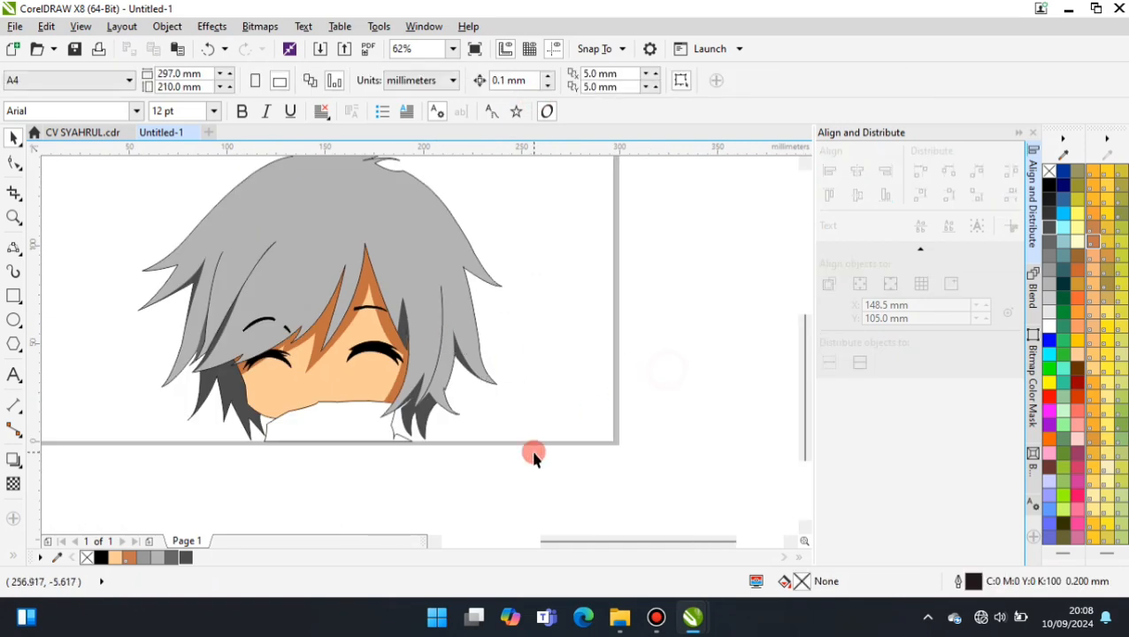
Extend the long strand line beside the right eye into a narrow closed strip, about 16 mm wide and 65 mm high
scroll(483, 448, down, 1)
scroll(424, 320, up, 1)
key(F5)
scroll(327, 326, down, 1)
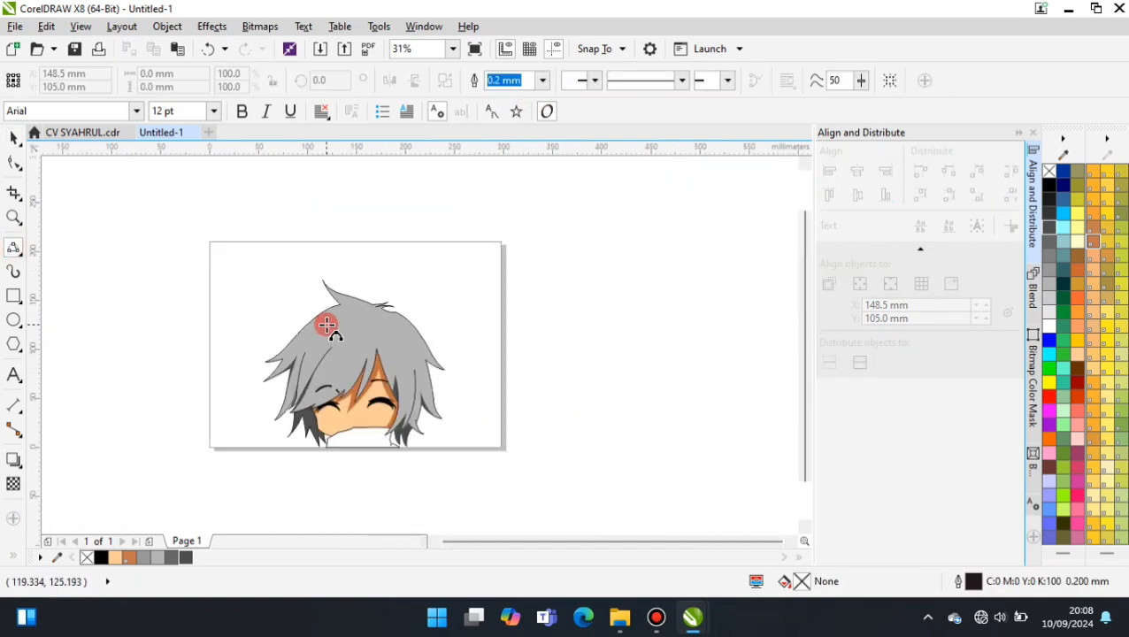
scroll(425, 392, up, 2)
click(392, 357)
scroll(395, 302, up, 1)
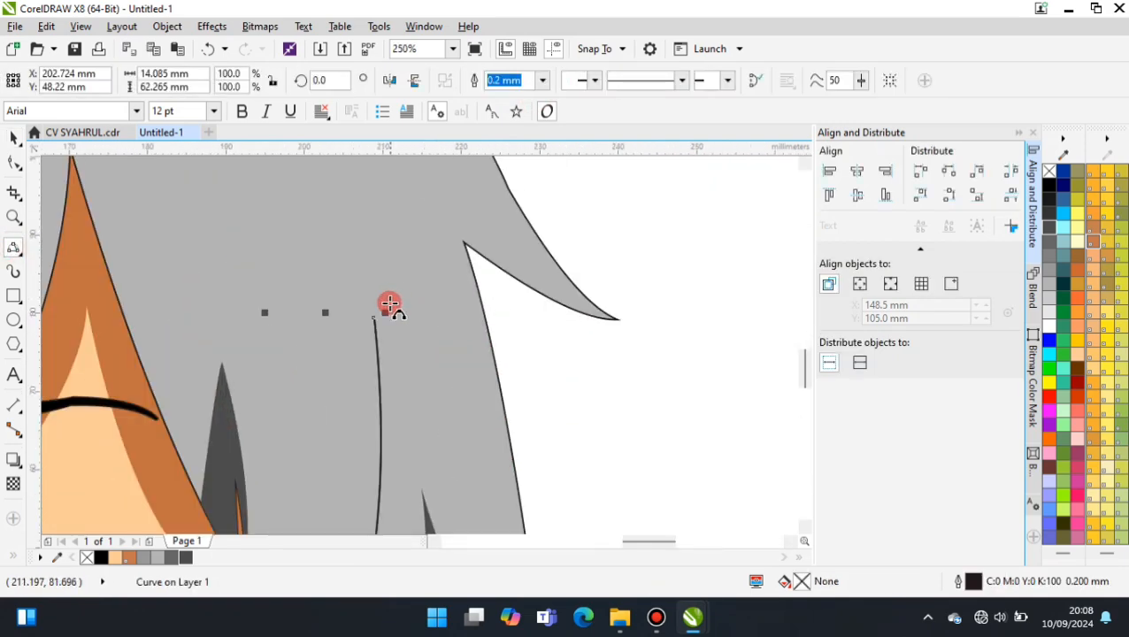
scroll(378, 298, down, 1)
drag(386, 265, 335, 501)
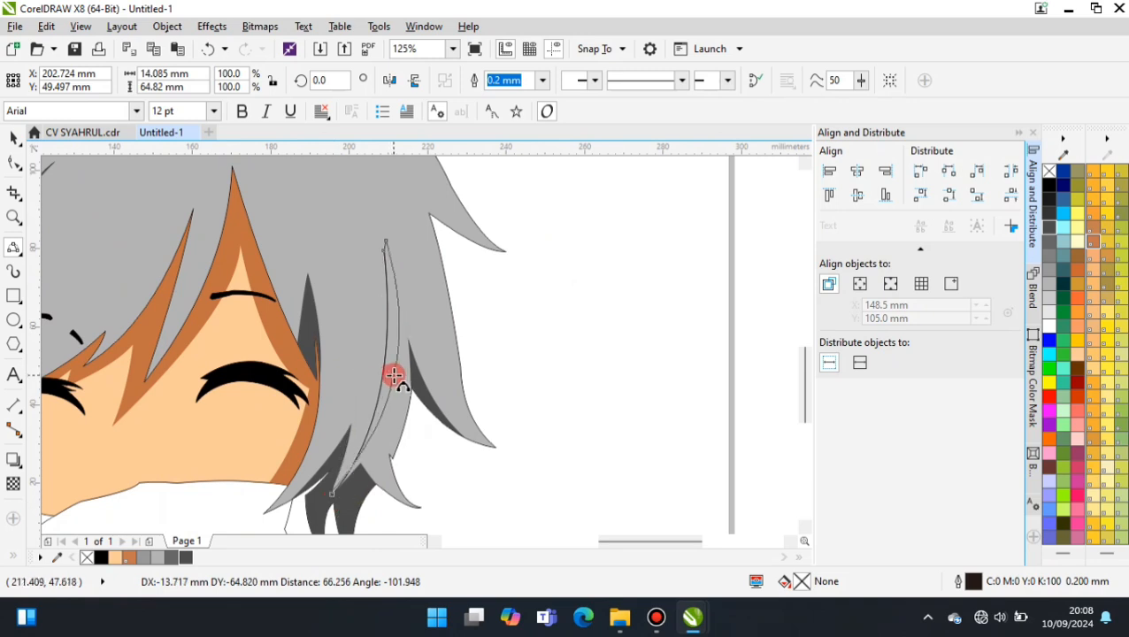
click(333, 495)
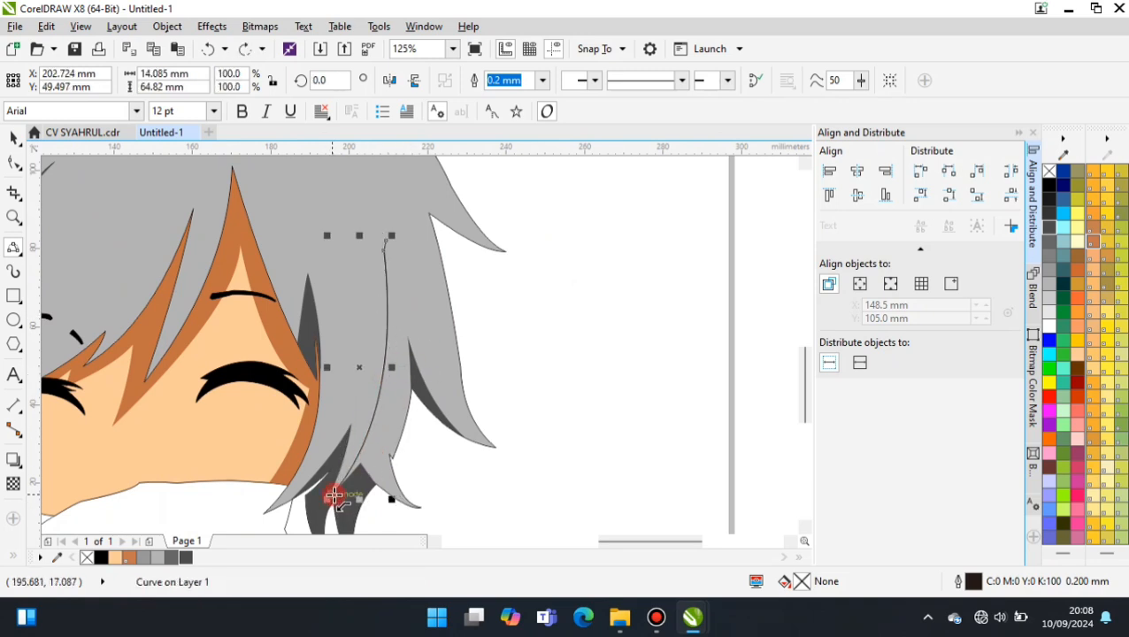
scroll(390, 241, up, 2)
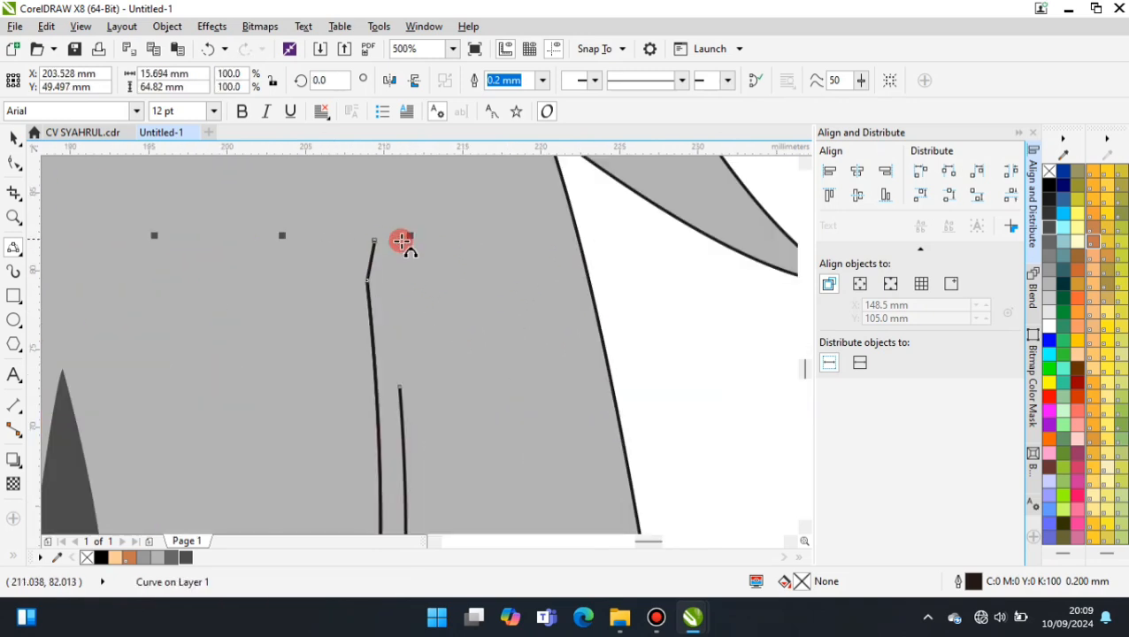
mouse_move(375, 242)
mouse_down()
mouse_move(401, 390)
mouse_move(390, 377)
mouse_move(433, 361)
mouse_up()
click(393, 293)
scroll(403, 389, up, 1)
scroll(437, 355, down, 2)
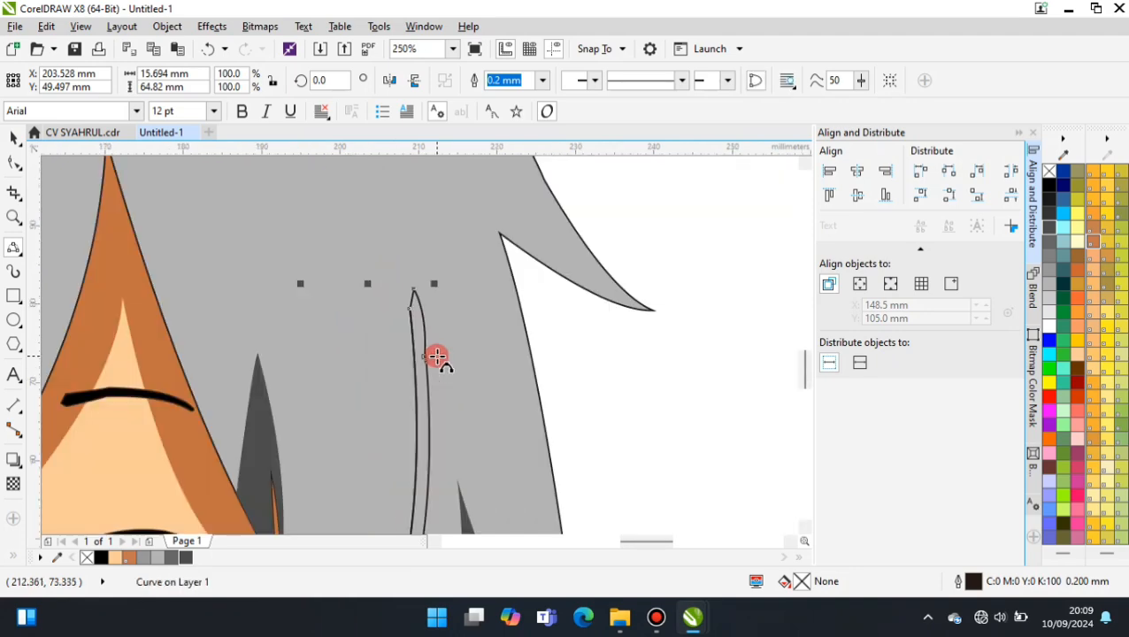
Intersect the narrow strand strip with the hair and fill it with 70% Black
click(15, 137)
scroll(385, 344, down, 1)
shift+click(385, 344)
click(528, 81)
click(186, 557)
click(627, 307)
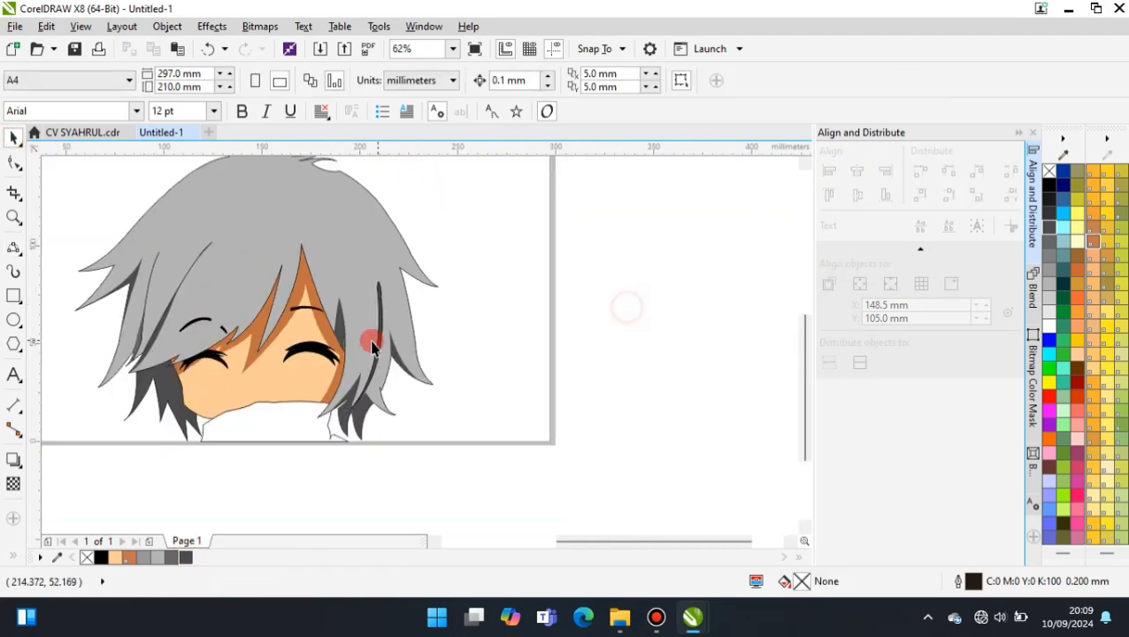
scroll(373, 341, up, 1)
drag(385, 302, 402, 312)
click(624, 295)
scroll(393, 236, up, 2)
click(372, 259)
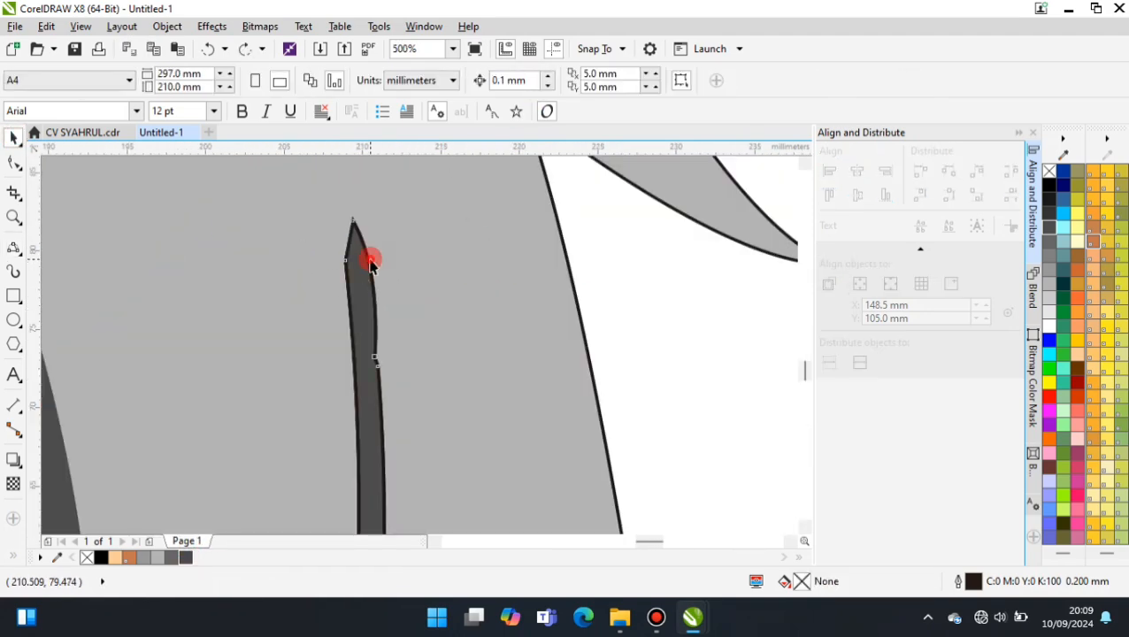
click(542, 80)
click(531, 100)
scroll(385, 261, down, 1)
key(Delete)
drag(378, 278, 394, 274)
key(ctrl+z)
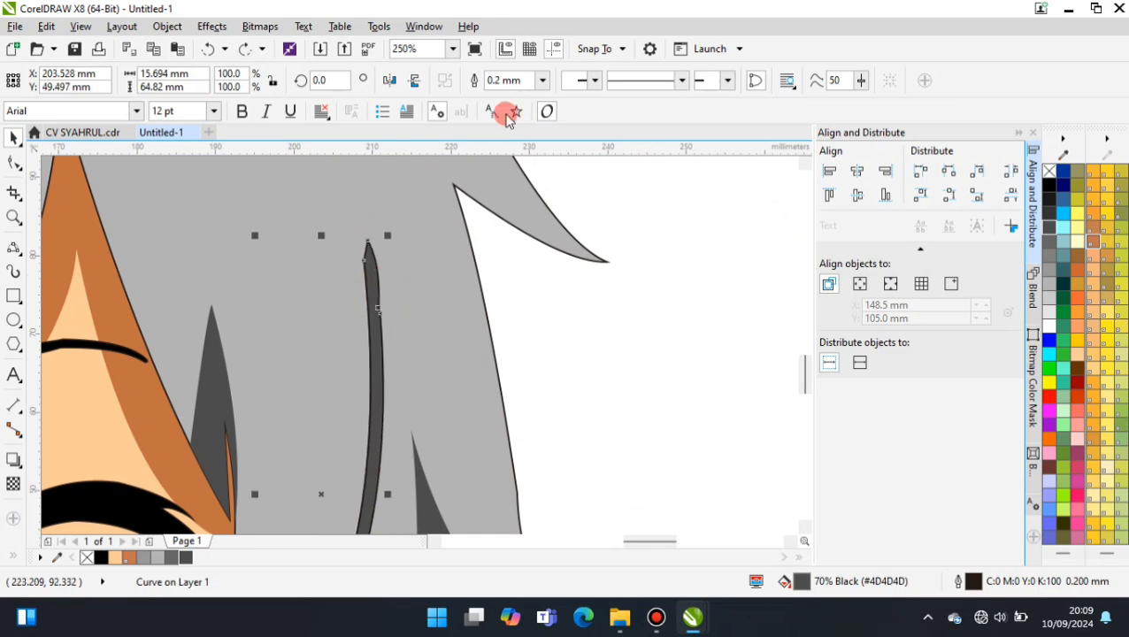
Set the outline of the narrow dark strand strip to None
click(542, 81)
click(529, 100)
scroll(418, 281, down, 2)
click(601, 294)
Draw a jagged closed highlight shape across the fringe above the left eye, about 41 mm wide and 59 mm high
click(14, 248)
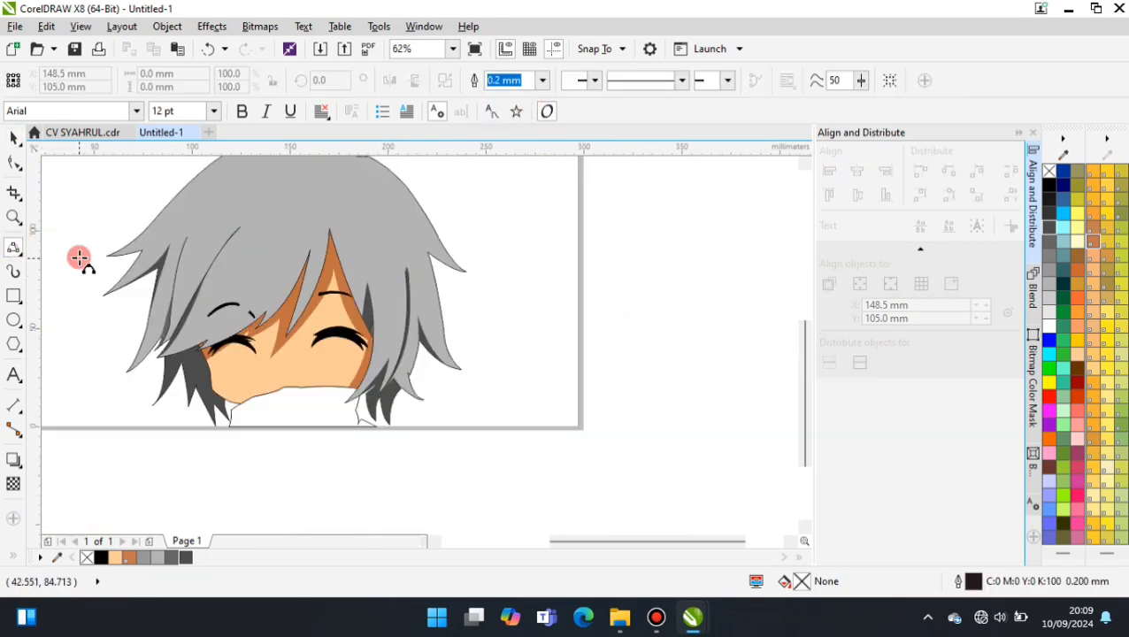
scroll(177, 455, down, 1)
scroll(199, 380, up, 2)
drag(171, 462, 338, 264)
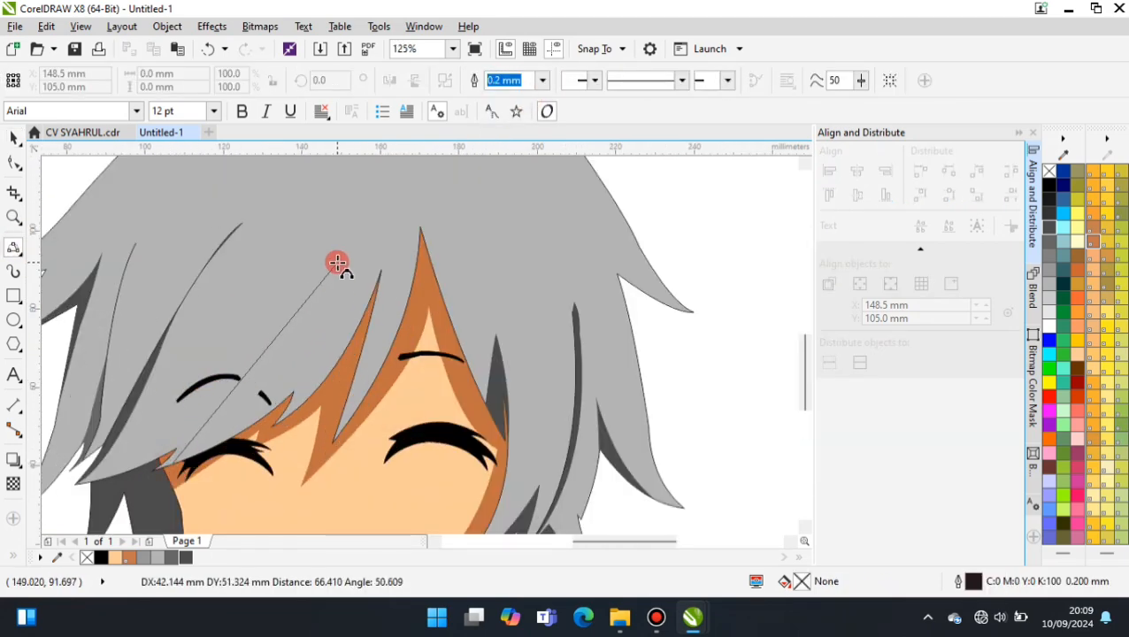
scroll(221, 454, up, 1)
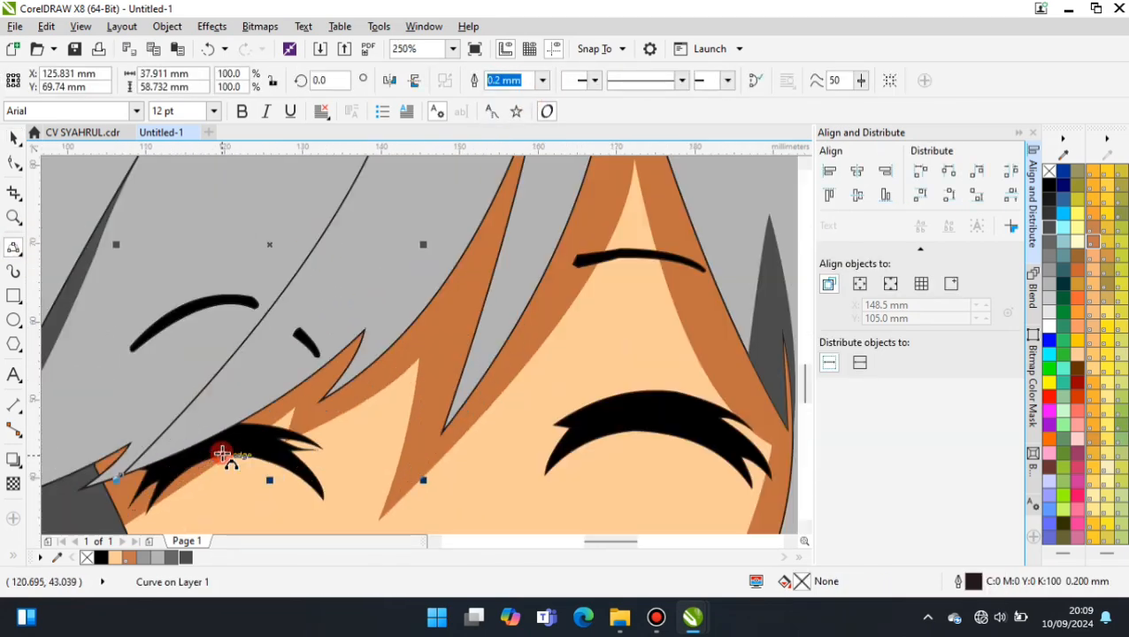
click(307, 360)
drag(389, 288, 390, 288)
click(387, 289)
drag(390, 288, 380, 309)
click(379, 308)
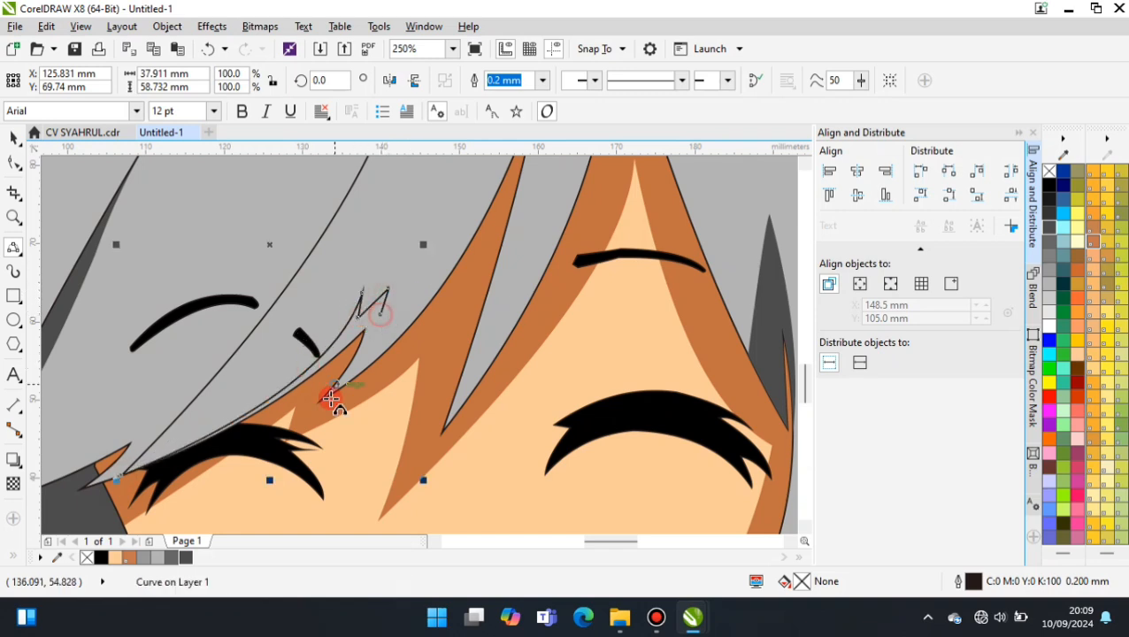
scroll(331, 414, down, 1)
drag(355, 364, 373, 217)
click(383, 292)
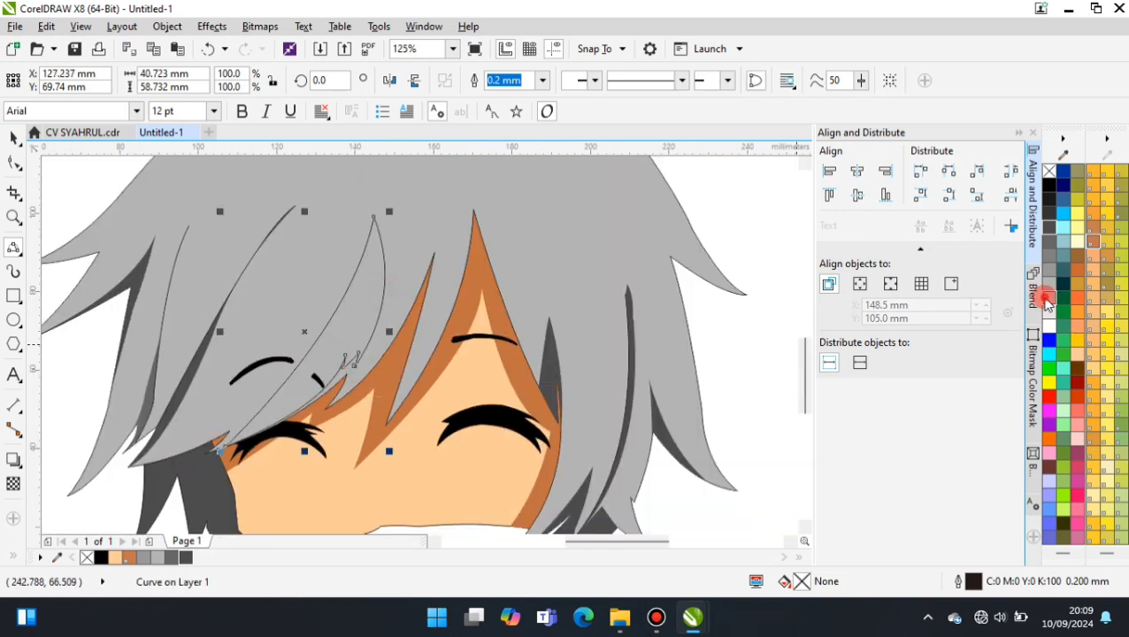
Fill the jagged highlight shape with light gray #E6E6E6 and set its outline to None
click(1044, 298)
click(543, 81)
click(504, 97)
scroll(613, 360, down, 1)
click(1048, 315)
scroll(392, 375, down, 1)
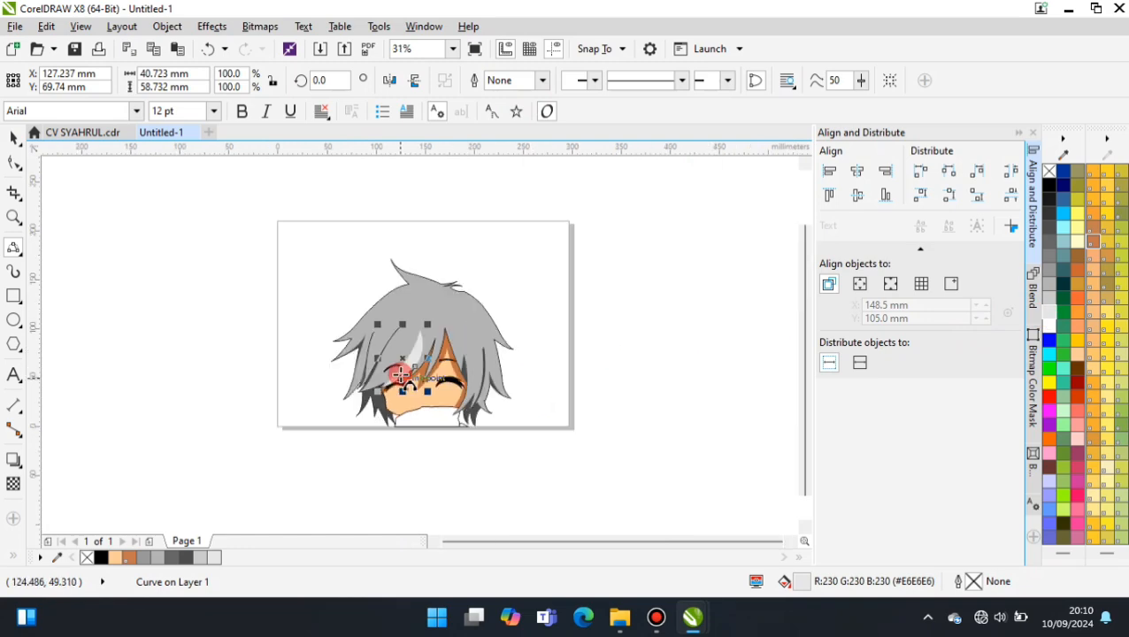
Delete the jagged light gray highlight from the fringe
click(407, 369)
scroll(414, 366, up, 1)
click(422, 348)
key(Delete)
Draw a slim closed highlight shape along the fringe's edge between the eyes, about 28 mm wide and 46 mm high
scroll(429, 305, up, 2)
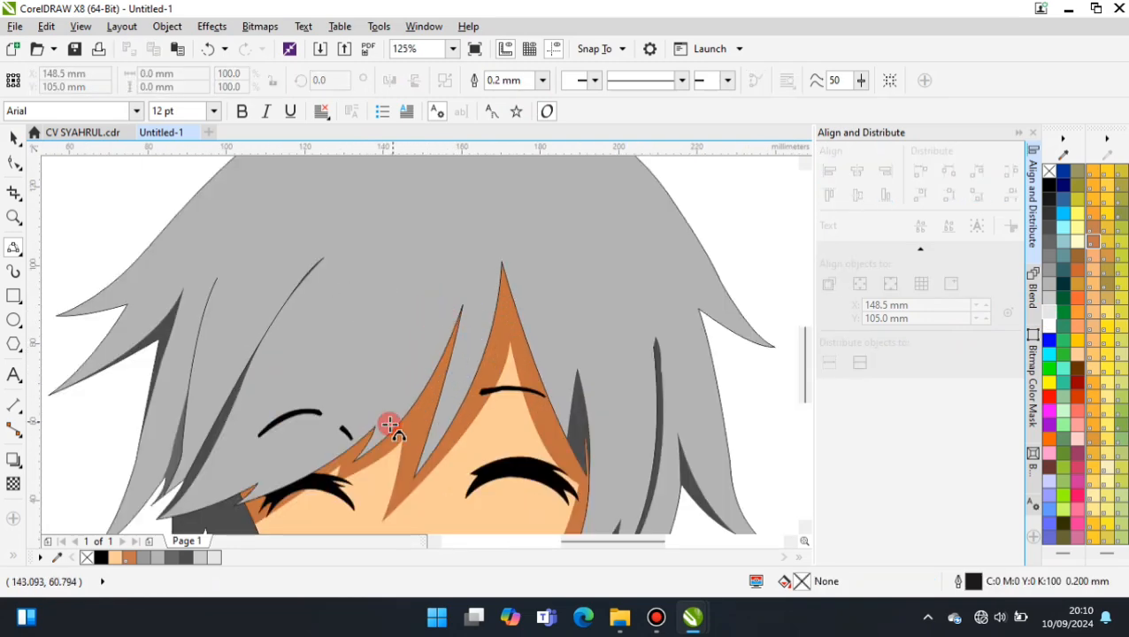
drag(339, 520, 543, 178)
click(518, 271)
scroll(517, 271, down, 1)
drag(537, 217, 457, 393)
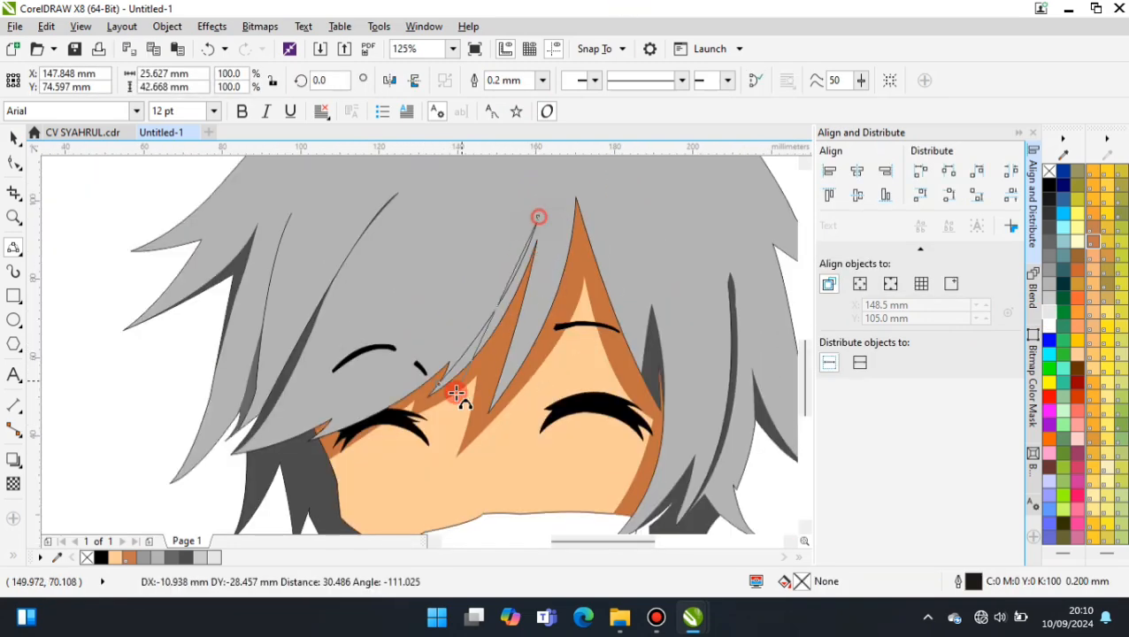
click(488, 340)
scroll(454, 396, up, 2)
mouse_move(390, 347)
mouse_down()
mouse_move(380, 397)
mouse_move(346, 399)
mouse_up()
click(373, 382)
scroll(440, 429, down, 1)
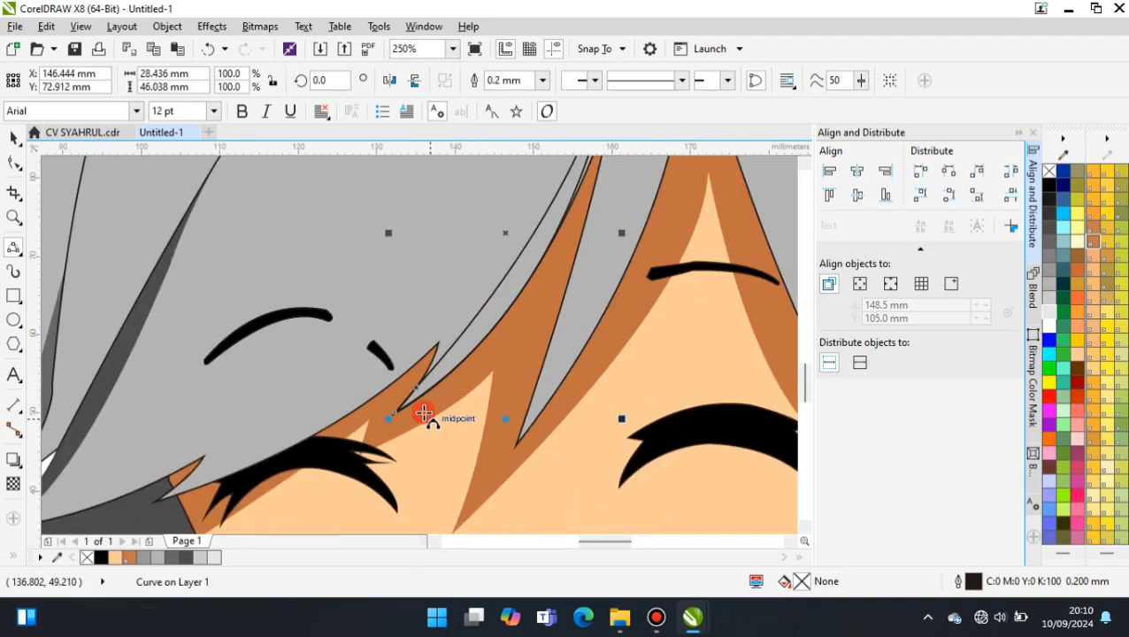
Intersect the slim highlight shape with the hair and fill the overlap with 10% Black
click(13, 138)
scroll(196, 320, down, 1)
shift+click(283, 224)
click(523, 81)
click(214, 559)
Set the outline of the fringe highlight to None and delete the leftover drawn shape
scroll(299, 473, down, 1)
click(543, 80)
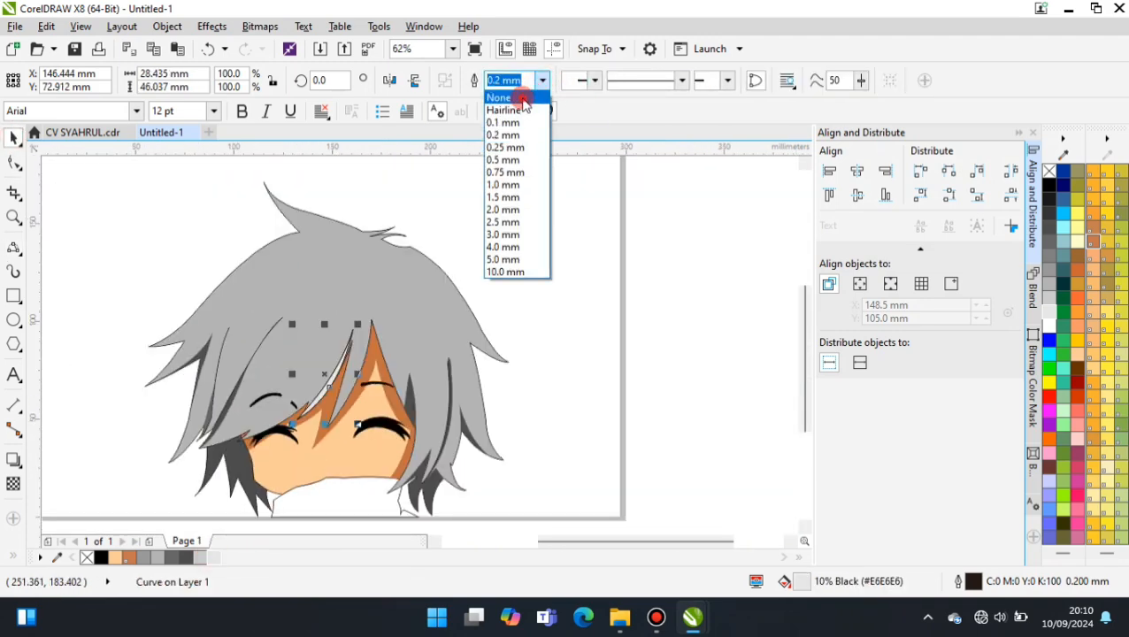
click(520, 99)
click(522, 199)
scroll(371, 376, up, 1)
drag(304, 382, 319, 339)
key(Delete)
scroll(280, 396, down, 1)
click(13, 248)
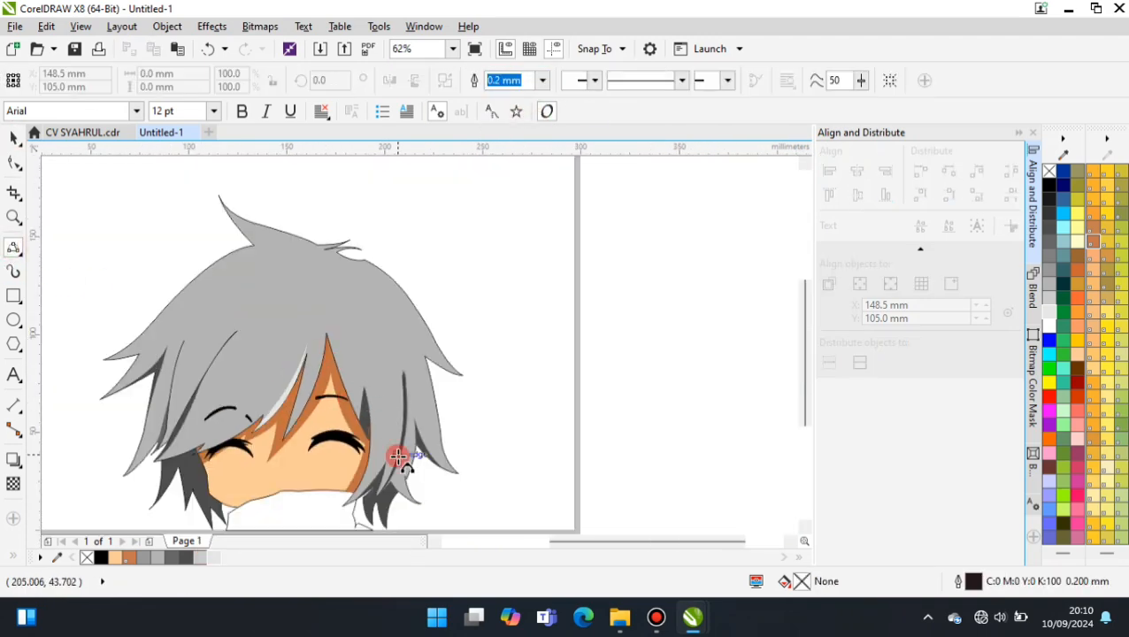
scroll(400, 458, up, 1)
drag(363, 515, 383, 382)
click(387, 377)
key(z)
click(13, 251)
scroll(275, 257, down, 1)
scroll(300, 353, up, 1)
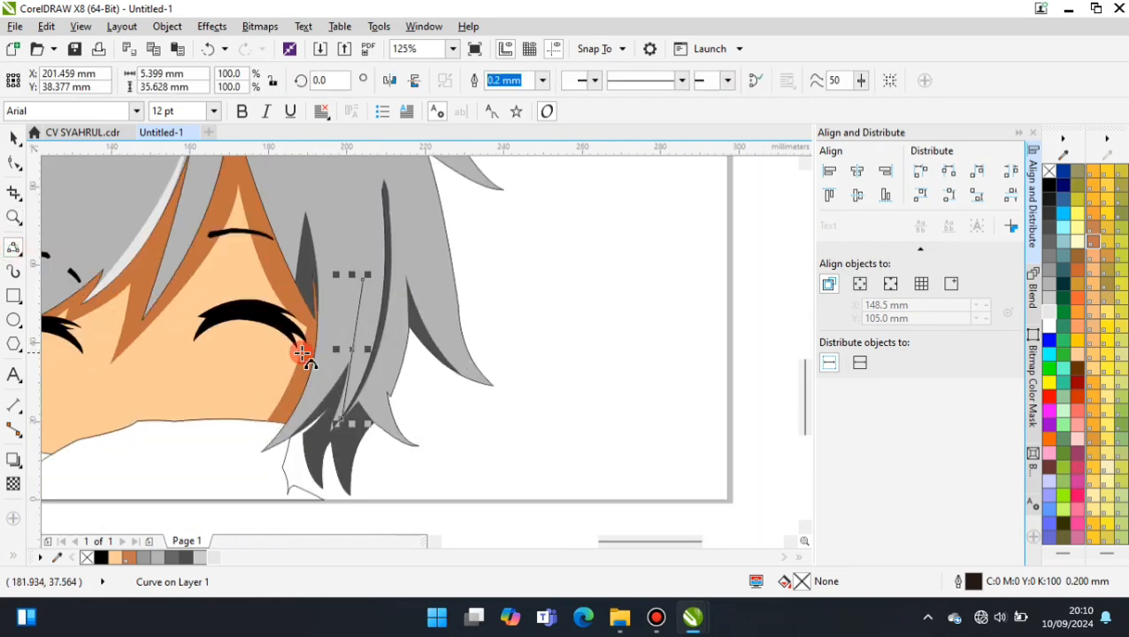
key(ctrl+z)
Draw a jagged closed highlight shape along the hair lock beside the right cheek, about 20 mm wide and 45 mm high
click(336, 365)
scroll(360, 320, up, 1)
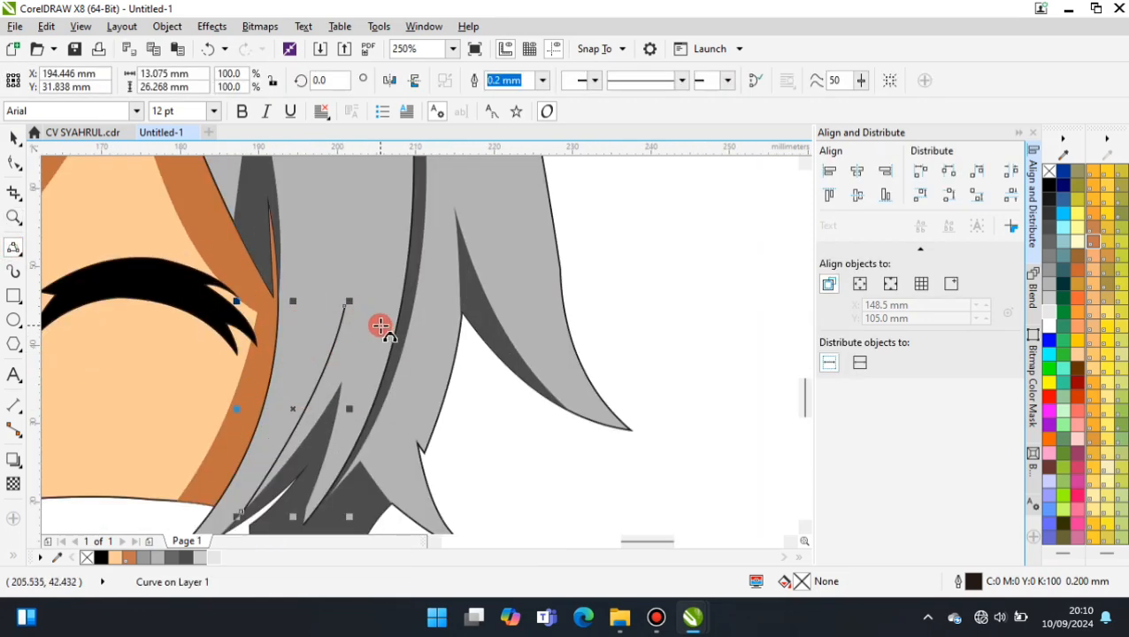
scroll(410, 277, up, 1)
drag(320, 278, 373, 384)
scroll(316, 352, down, 1)
click(364, 318)
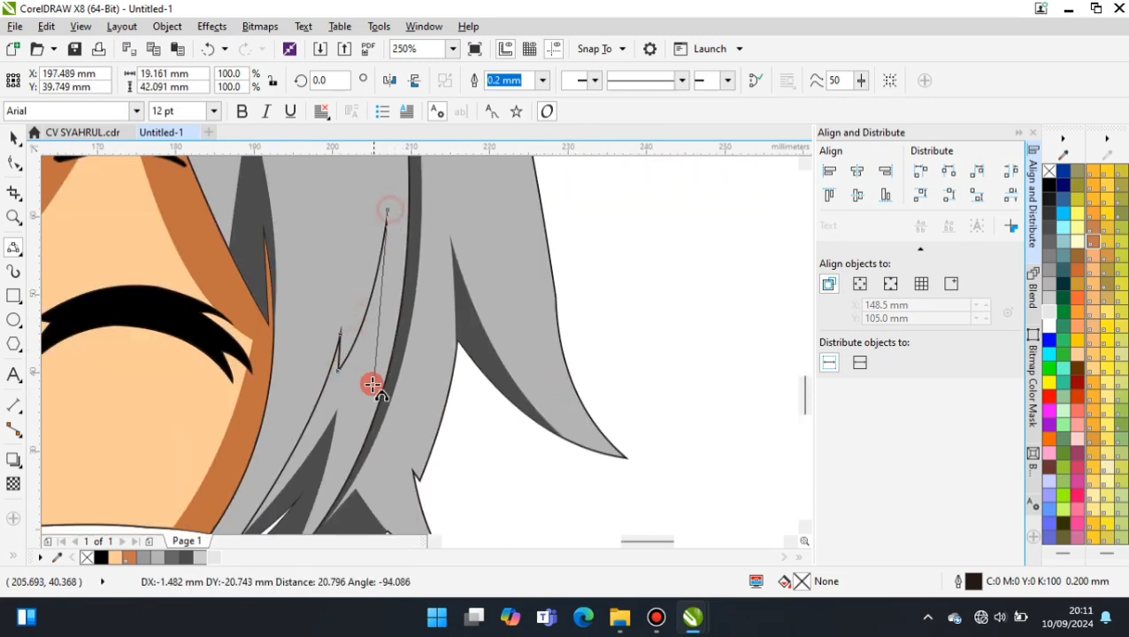
scroll(270, 443, down, 1)
scroll(403, 279, up, 2)
drag(382, 190, 294, 363)
scroll(396, 212, down, 1)
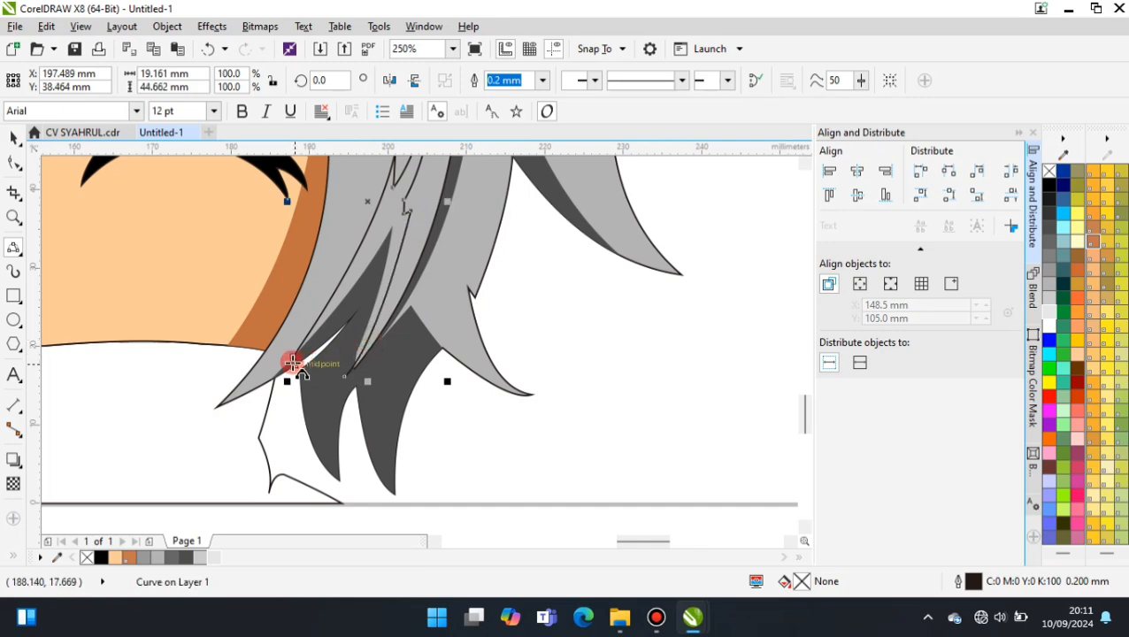
click(318, 374)
scroll(318, 374, down, 1)
Intersect the jagged highlight shape with the hair and fill the overlap with light gray
shift+click(370, 159)
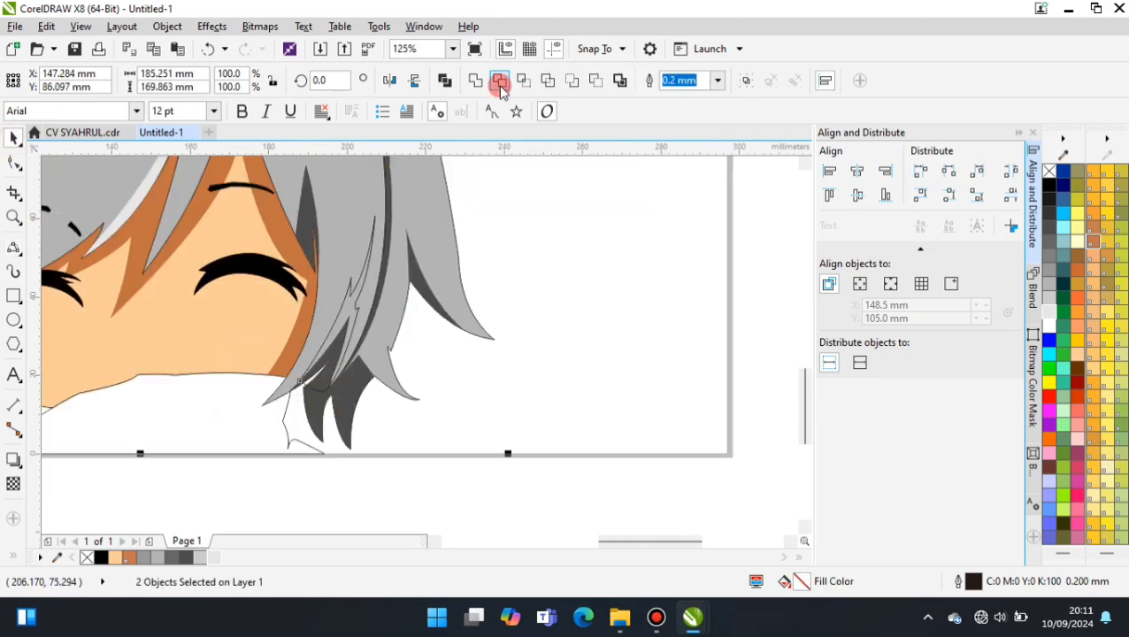
click(521, 83)
click(201, 558)
Delete the leftover drawn shape and set the outline of the side lock's highlight to None
click(361, 471)
scroll(365, 321, up, 1)
click(285, 461)
key(Delete)
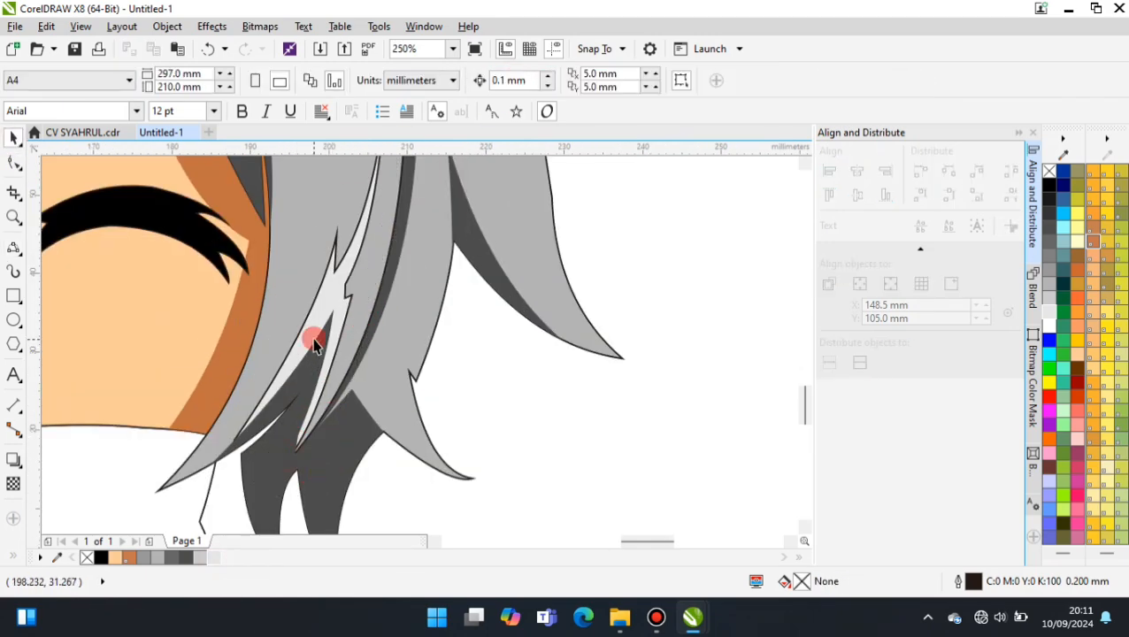
click(316, 320)
click(547, 81)
click(513, 96)
scroll(400, 355, down, 2)
click(619, 316)
Draw a slim closed hairclip bar across the left fringe's strand line, about 6 mm wide and 3 mm high, and fill it with Brick Red
click(13, 249)
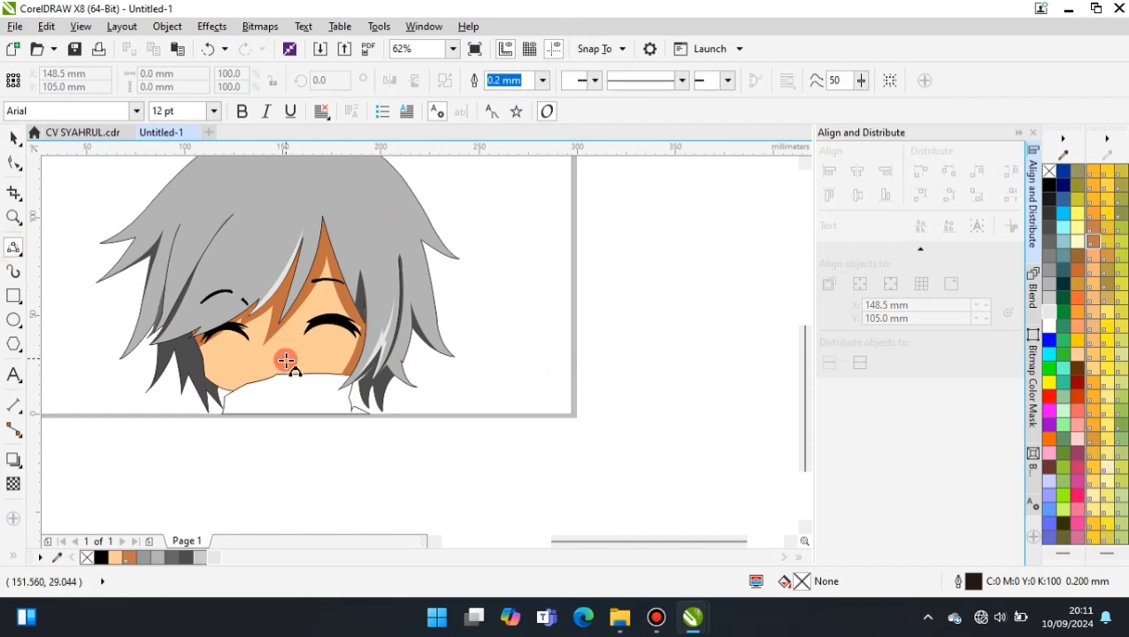
scroll(209, 219, up, 1)
scroll(250, 240, up, 2)
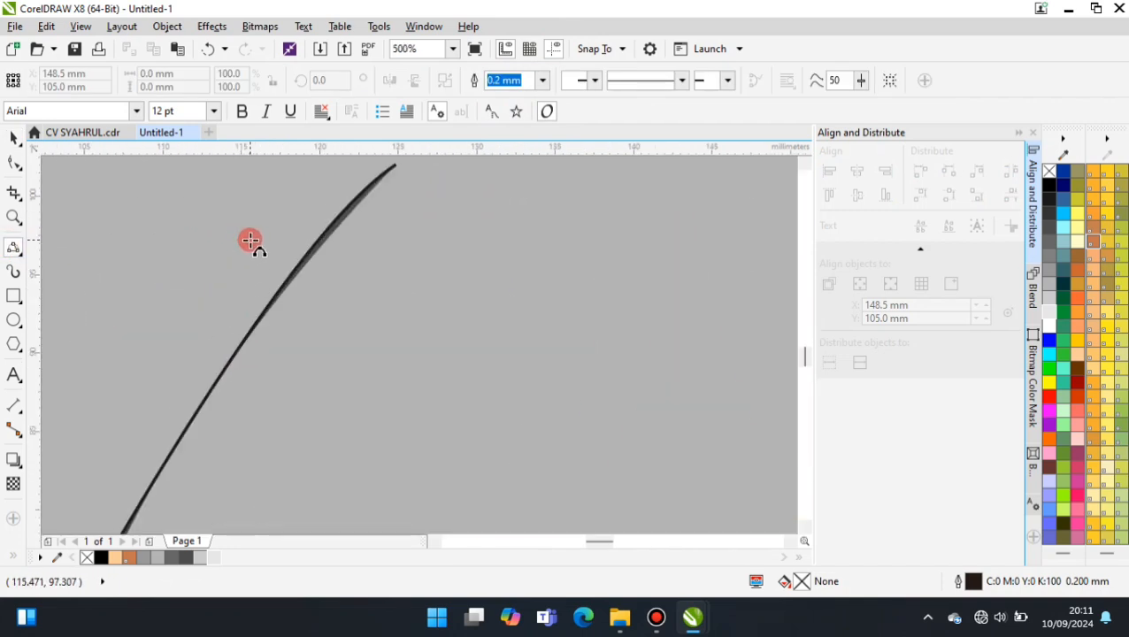
click(327, 266)
scroll(265, 246, up, 2)
click(207, 223)
drag(220, 204, 228, 266)
click(229, 266)
drag(549, 408, 618, 390)
click(595, 385)
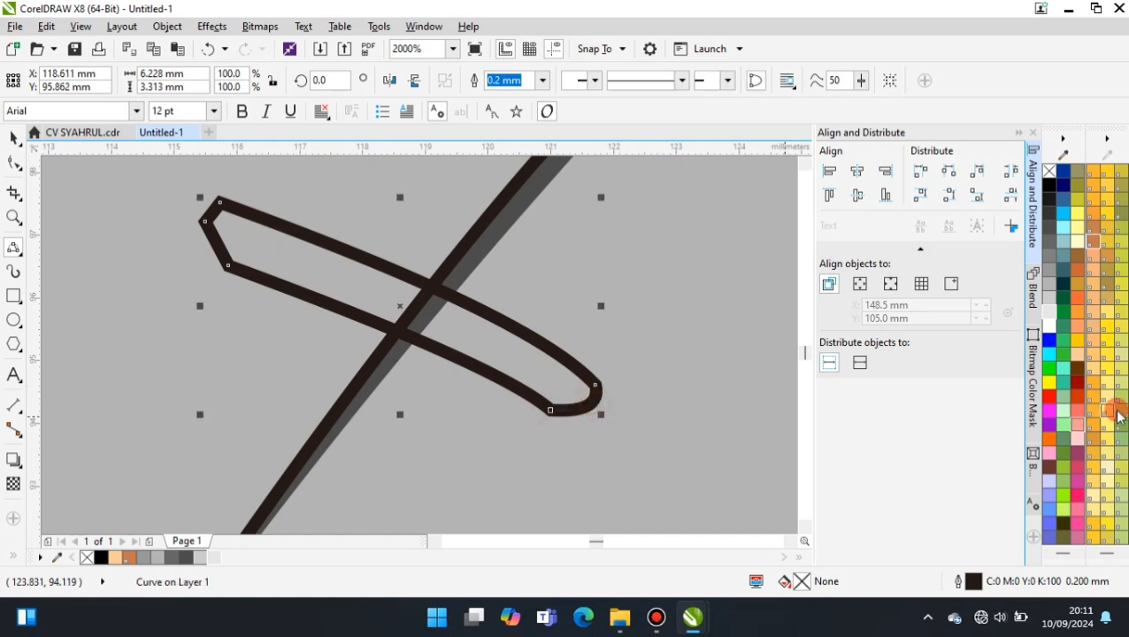
click(1077, 397)
Draw a closed shadow shape along the underside of the hairclip bar, about 6 mm wide and 3 mm high
scroll(399, 345, down, 3)
scroll(410, 380, up, 2)
scroll(315, 224, up, 1)
mouse_move(291, 175)
mouse_down()
mouse_move(269, 186)
mouse_move(283, 239)
mouse_move(559, 342)
mouse_move(537, 351)
mouse_move(650, 349)
mouse_up()
click(269, 187)
click(283, 240)
click(506, 319)
click(537, 351)
click(606, 363)
Intersect the shadow shape with the hair, fill the overlap with 70% Black and set its outline to None
shift+click(227, 261)
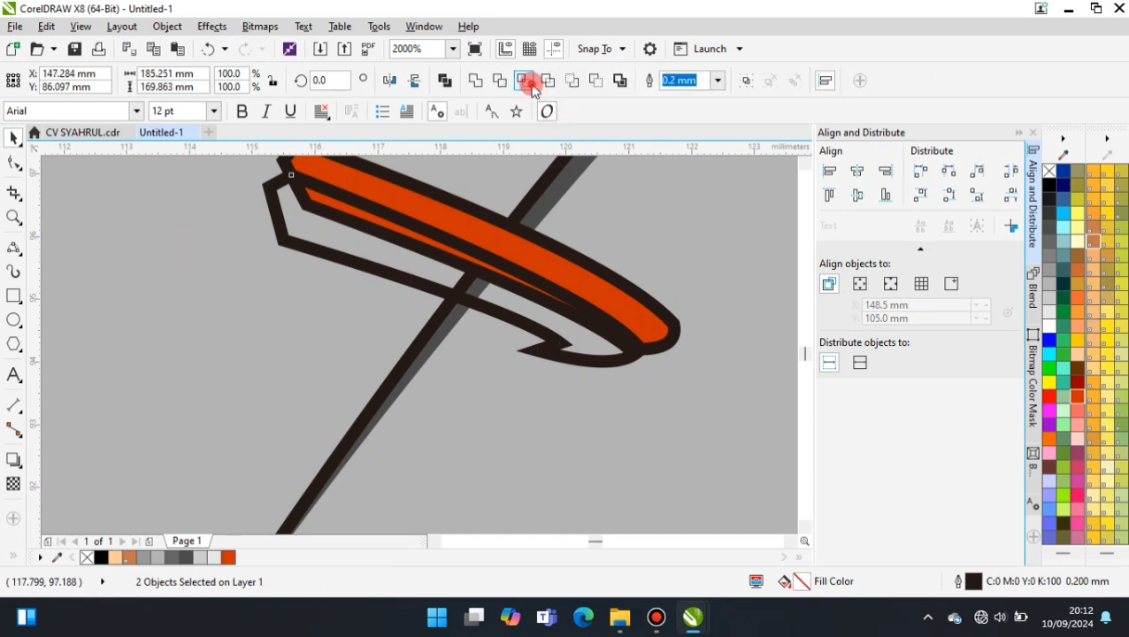
click(528, 83)
click(185, 559)
click(542, 82)
click(513, 98)
Delete the leftover outlined shape below the hairclip bar, keeping the dark shadow
scroll(409, 306, down, 1)
key(Delete)
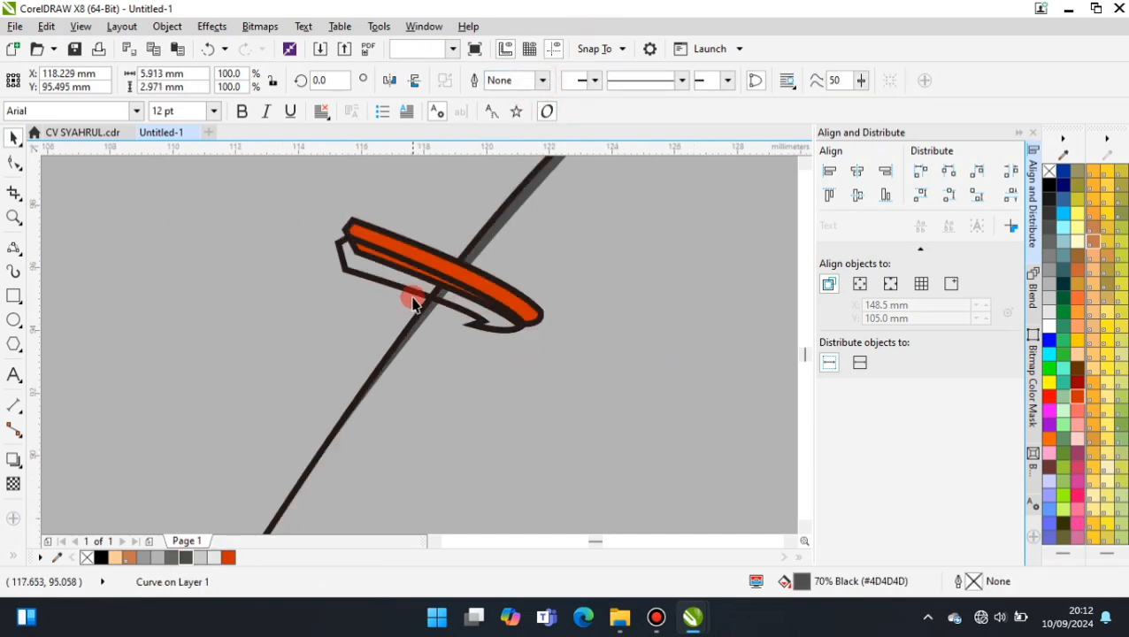
key(ctrl+z)
scroll(263, 308, down, 3)
click(96, 215)
scroll(285, 306, up, 2)
click(261, 307)
scroll(261, 307, up, 2)
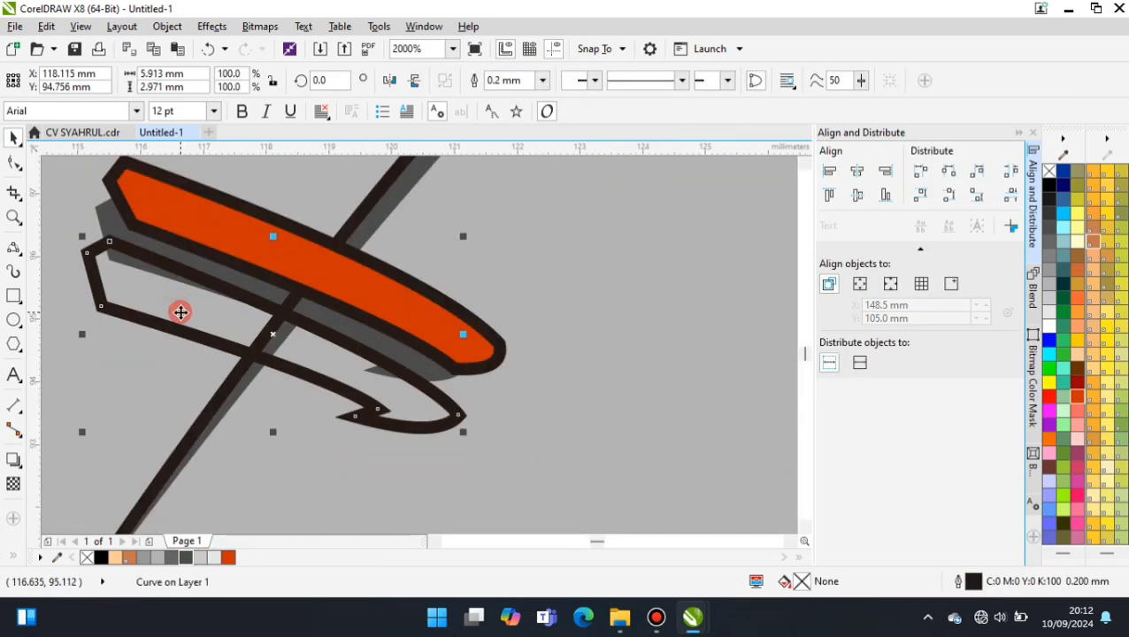
scroll(178, 313, down, 2)
Draw a second hairclip bar below the first, about 7.5 mm wide and 4 mm high, and fill it with Brick Red
click(13, 250)
scroll(323, 291, down, 1)
scroll(225, 249, up, 2)
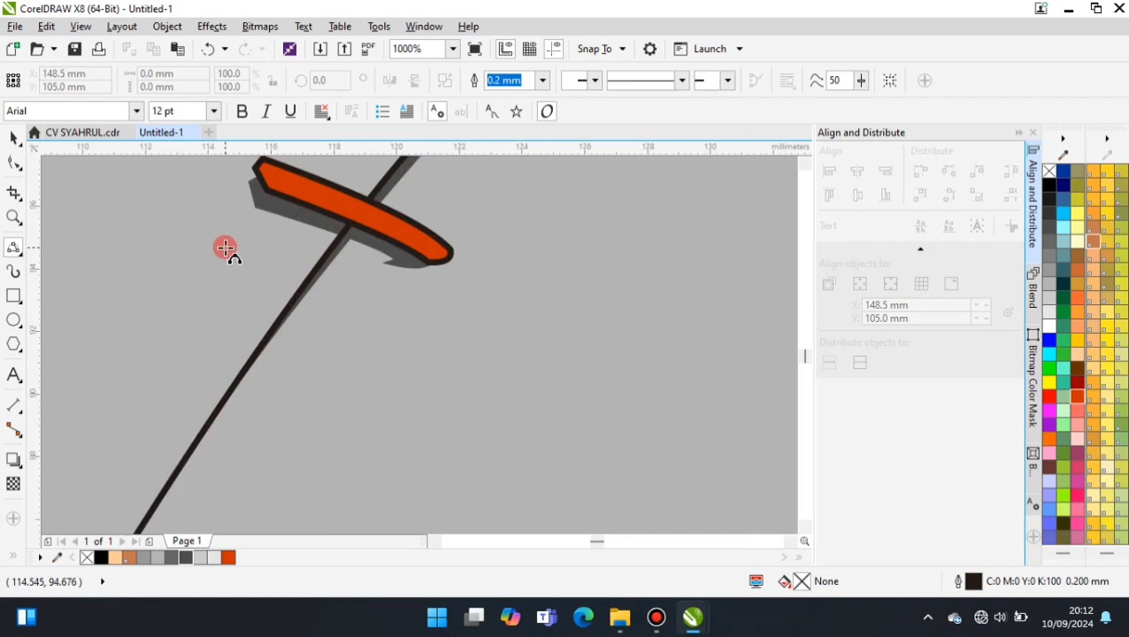
click(316, 283)
drag(203, 248, 412, 342)
click(179, 264)
click(189, 291)
click(341, 341)
click(408, 371)
click(229, 557)
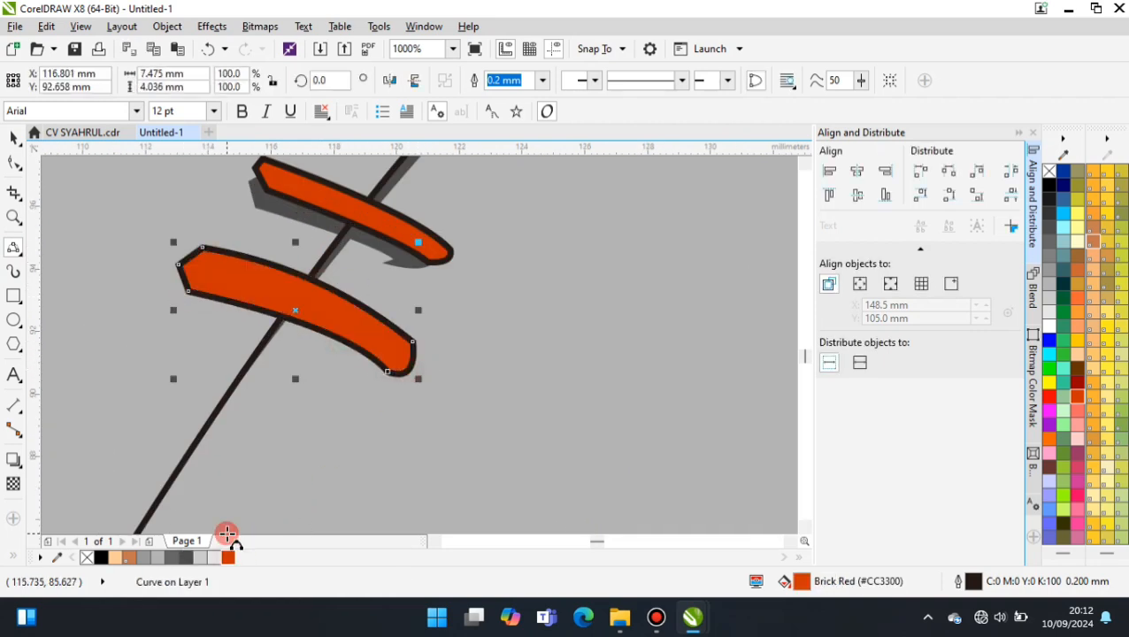
Draw a closed shadow shape along the underside of the second hairclip bar, about 8 mm wide and 4.6 mm high
scroll(239, 468, down, 1)
scroll(233, 391, up, 1)
drag(186, 342, 166, 380)
click(173, 358)
drag(167, 381, 186, 341)
click(209, 400)
click(374, 455)
click(424, 468)
click(240, 348)
Intersect the second bar's shadow shape with the hair and fill the overlap with 70% Black
shift+click(126, 215)
click(529, 80)
click(186, 558)
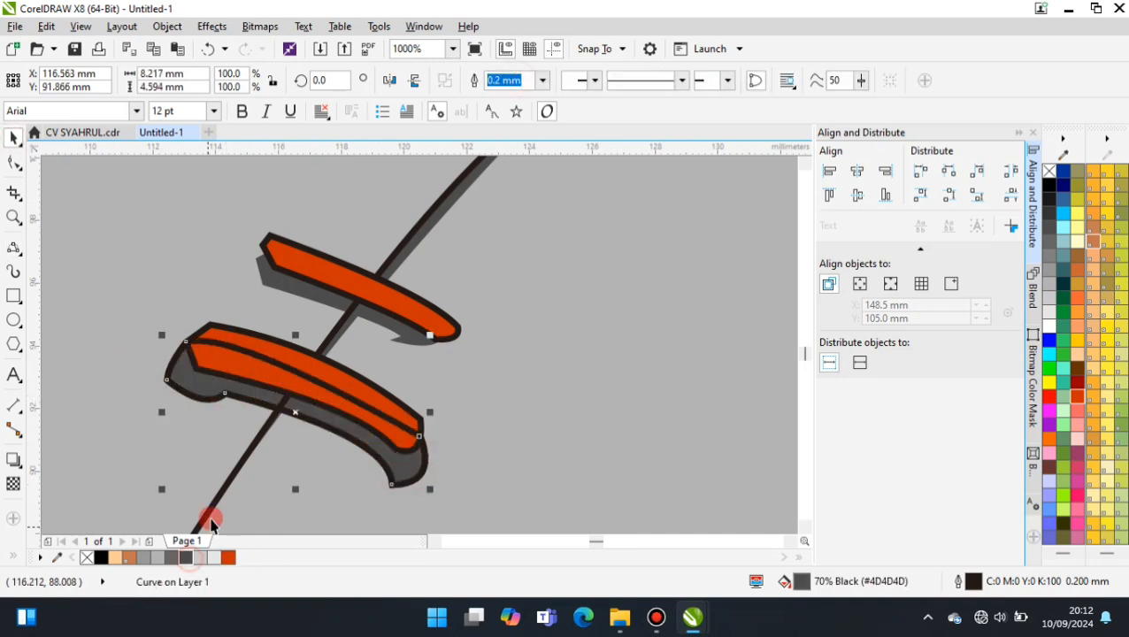
Delete the leftover drawn shape and set the outline of the second bar's shadow to None
scroll(449, 262, down, 2)
click(89, 197)
scroll(410, 299, up, 1)
click(377, 281)
key(Delete)
click(388, 306)
click(545, 82)
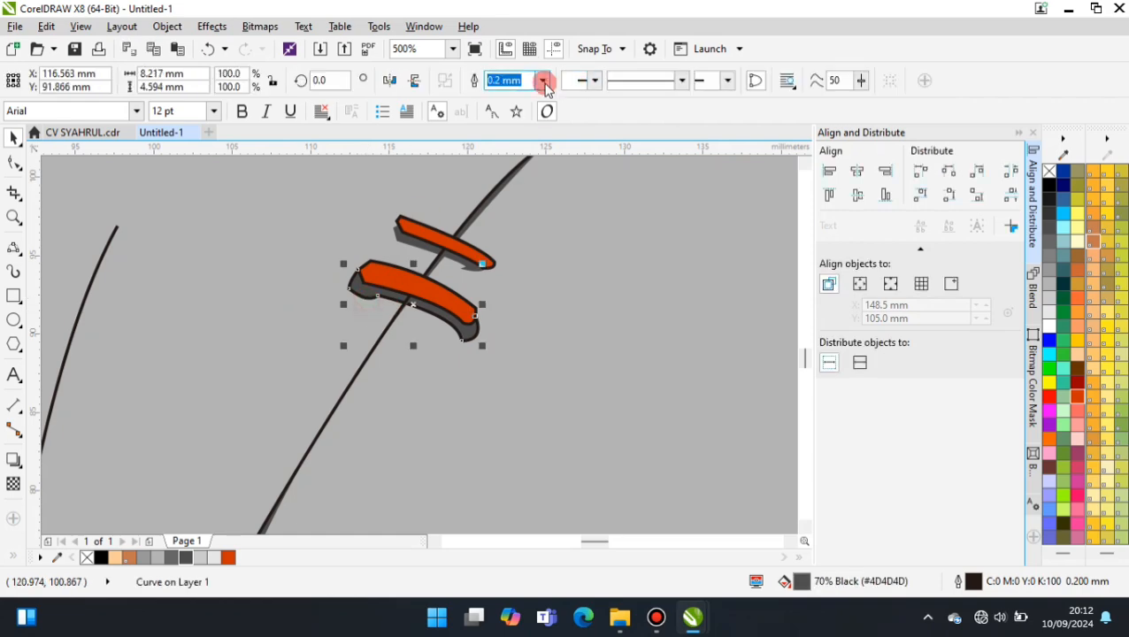
click(520, 96)
scroll(324, 354, down, 2)
click(97, 241)
Enlarge both hairclip bars with their shadows to about 15 mm wide and 13 mm high and reposition them across the strand line
scroll(261, 248, down, 2)
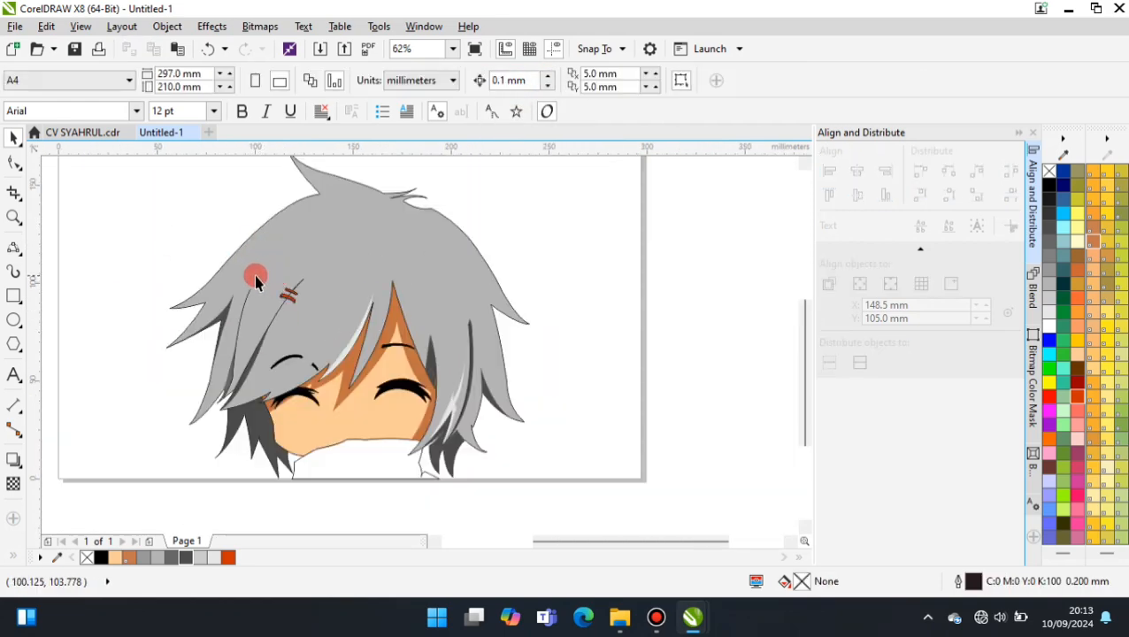
scroll(255, 280, up, 2)
drag(181, 189, 358, 328)
scroll(345, 320, up, 2)
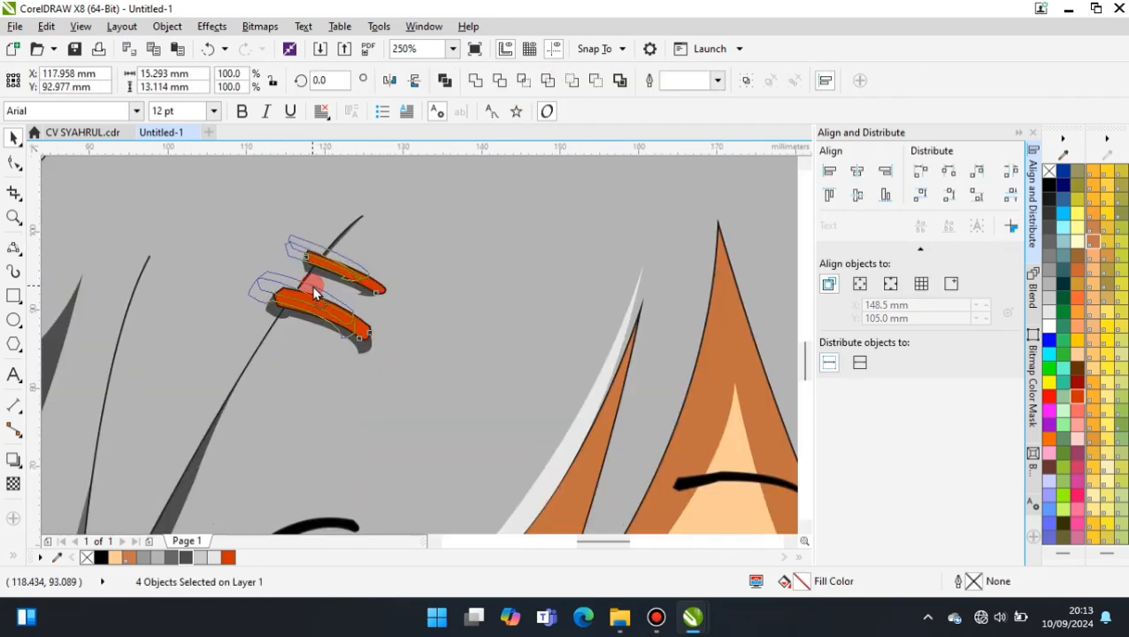
drag(316, 295, 312, 290)
scroll(318, 326, down, 2)
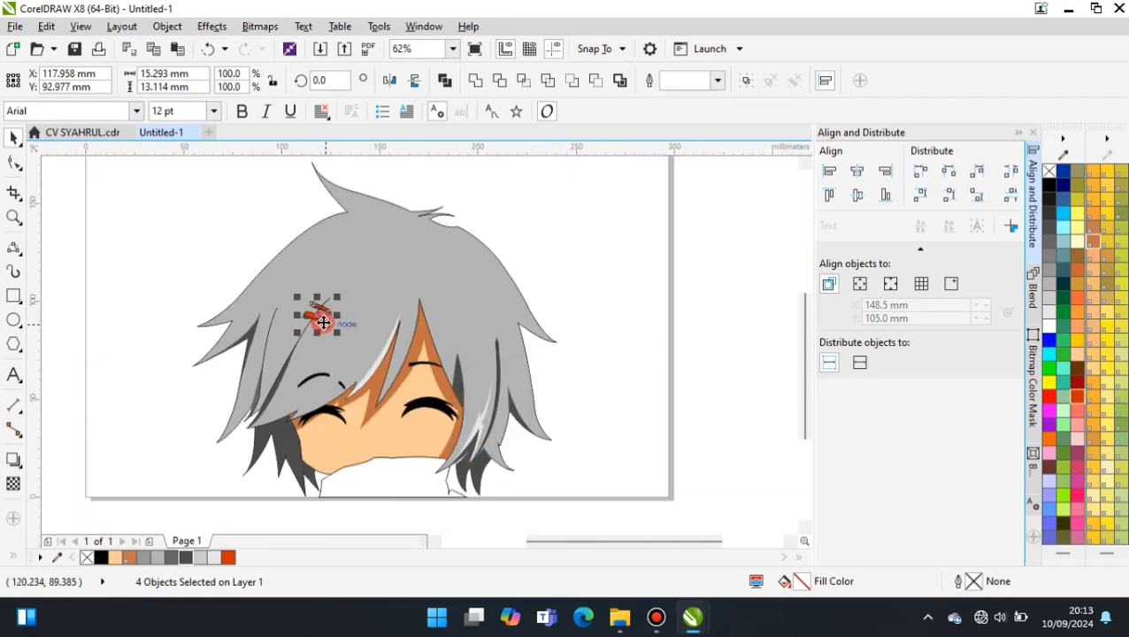
click(62, 300)
Draw a long highlight shape along the upper-left edge of the hair, about 65 mm wide and 50 mm high
scroll(319, 364, down, 1)
scroll(342, 338, up, 1)
click(15, 250)
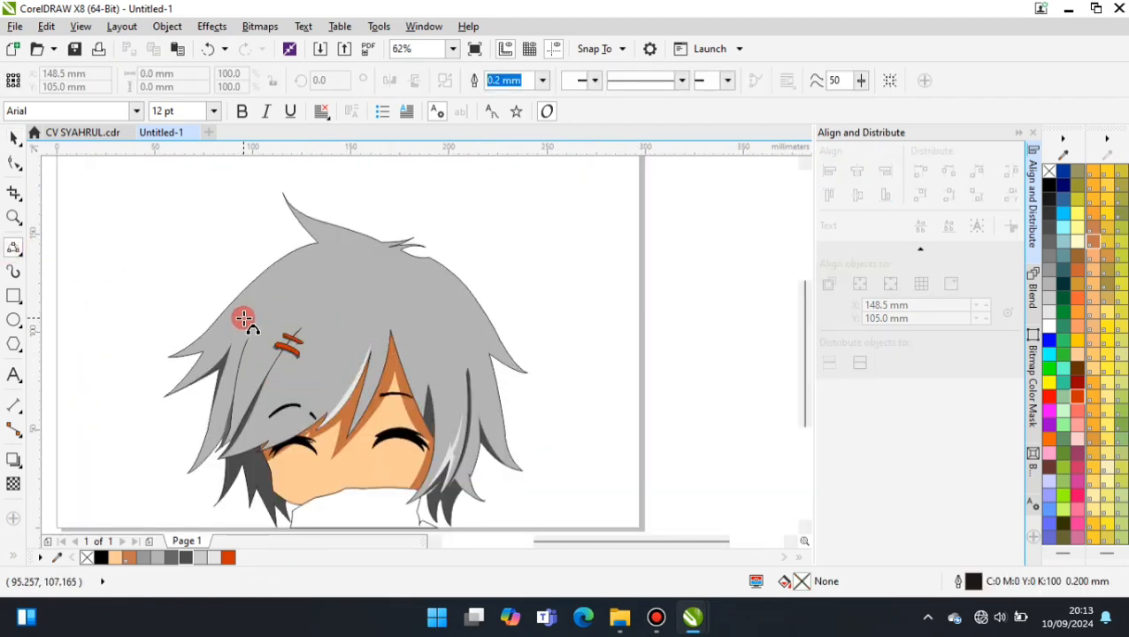
scroll(395, 303, up, 1)
click(167, 370)
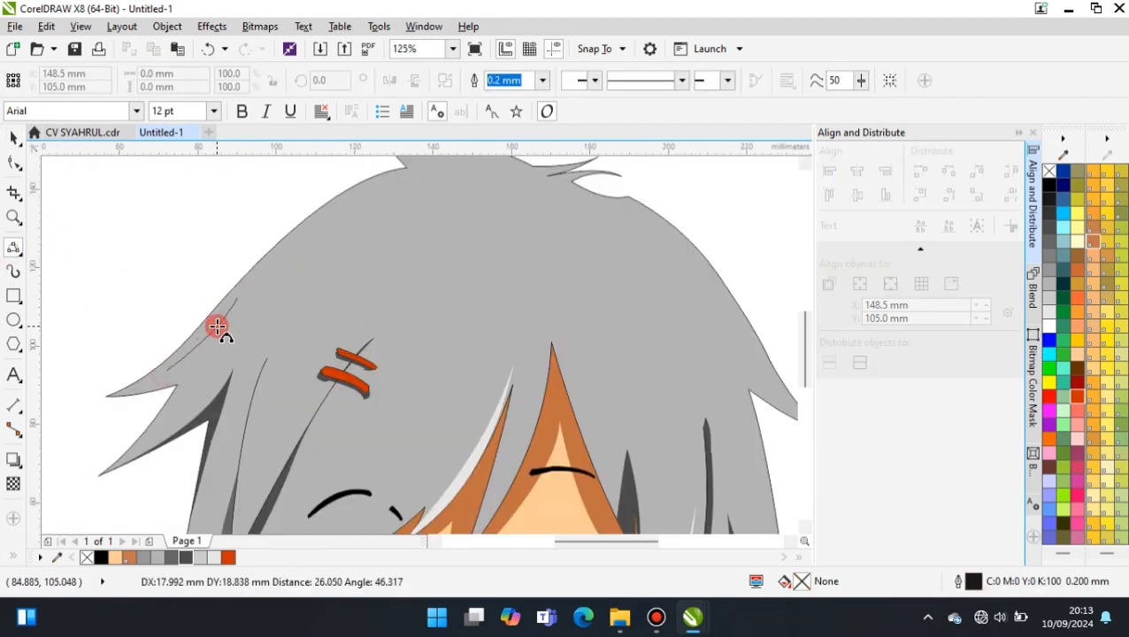
click(235, 300)
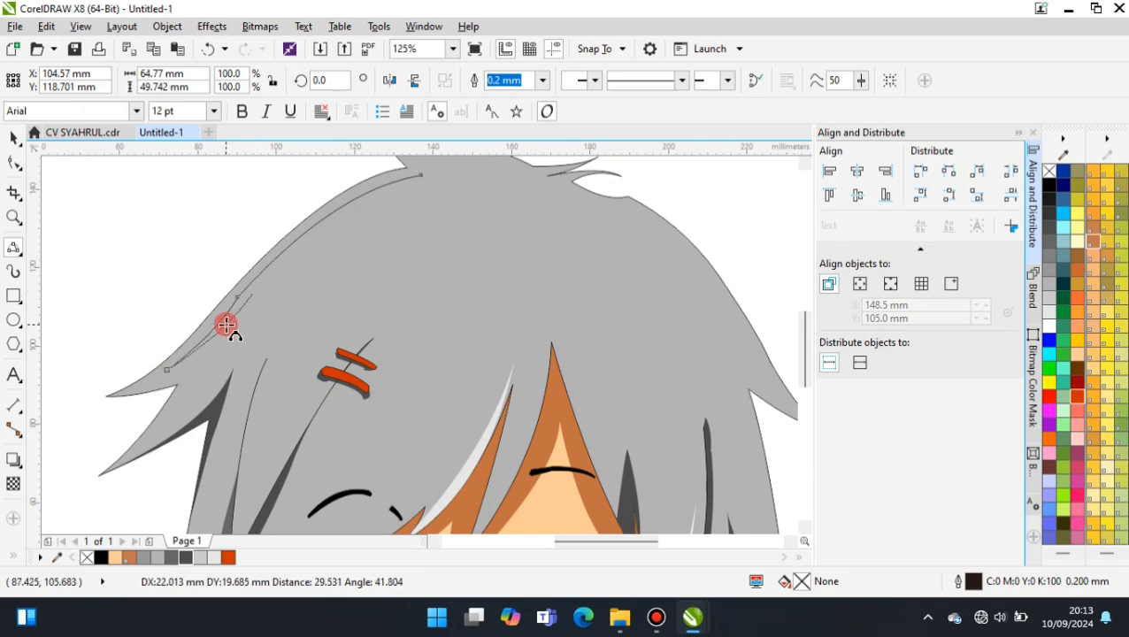
click(252, 294)
double_click(332, 223)
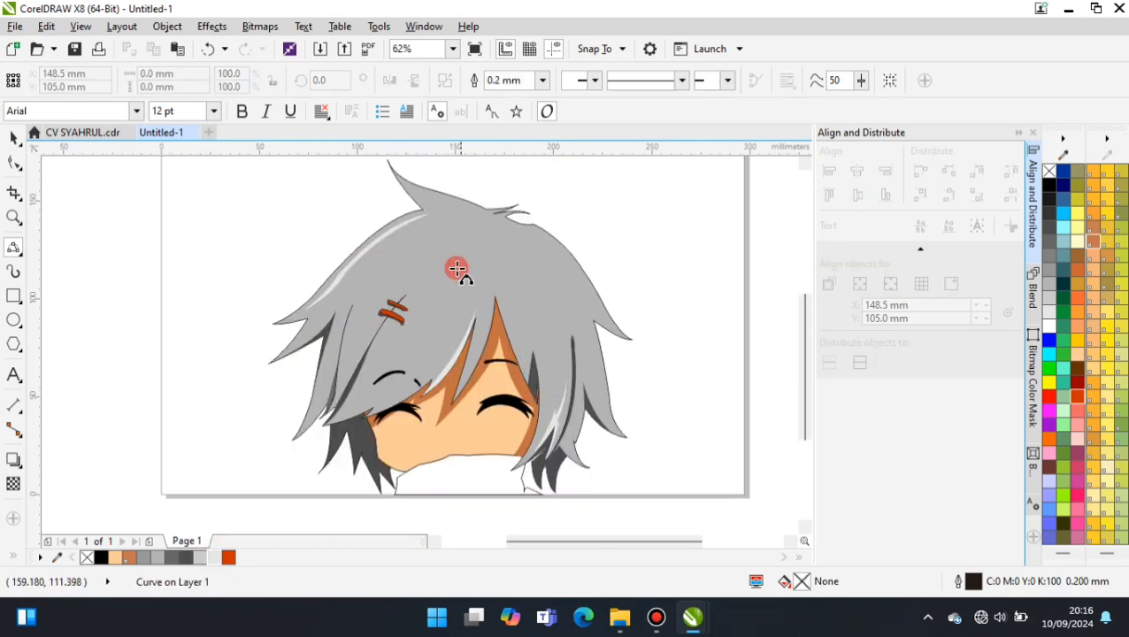
Draw a curved, notched highlight shape above the hairclip toward the crown, about 55 mm wide and 43 mm high
scroll(457, 268, up, 1)
drag(264, 364, 482, 197)
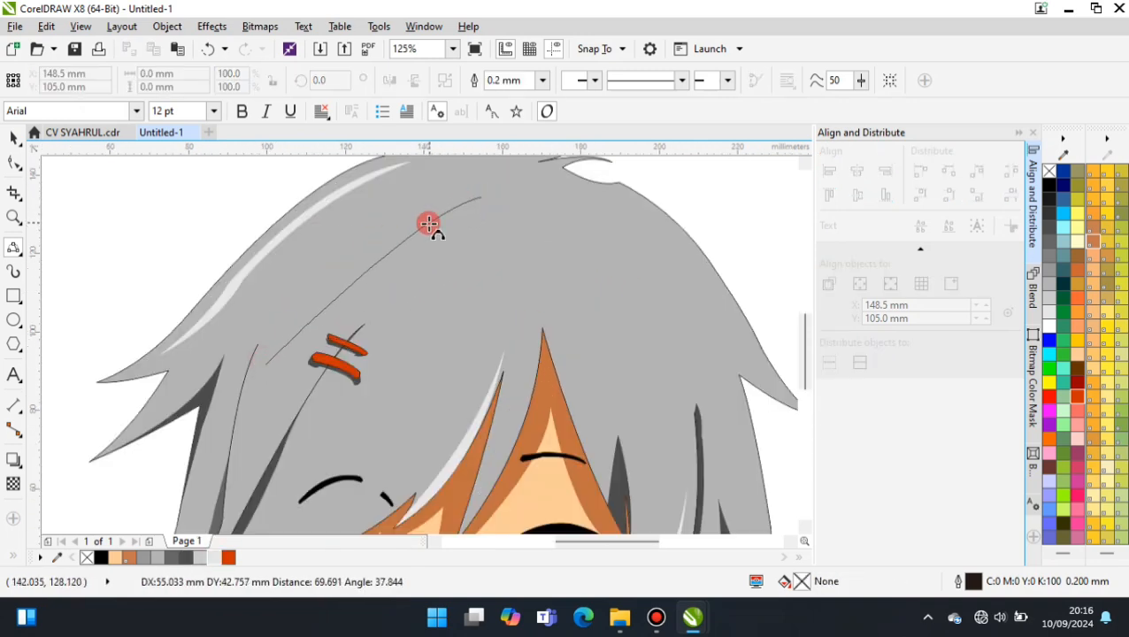
click(419, 217)
mouse_move(265, 364)
mouse_down()
mouse_move(431, 226)
mouse_move(390, 256)
mouse_move(502, 221)
mouse_up()
click(376, 252)
scroll(446, 230, up, 1)
click(390, 257)
click(465, 237)
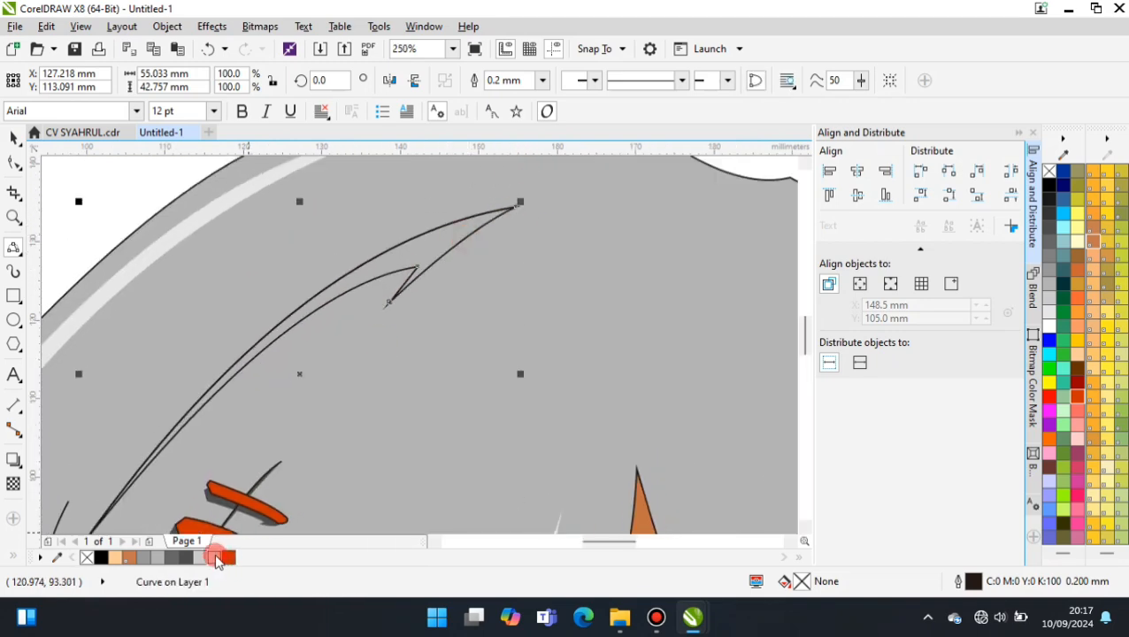
Fill the notched highlight above the hairclip with 10% Black and set its outline to None
click(215, 556)
click(541, 82)
click(501, 98)
scroll(430, 265, down, 2)
key(Escape)
Draw a slim highlight from the crown down the right fringe, about 32 mm wide and 76 mm high, with 10% Black fill and no outline
scroll(484, 287, up, 1)
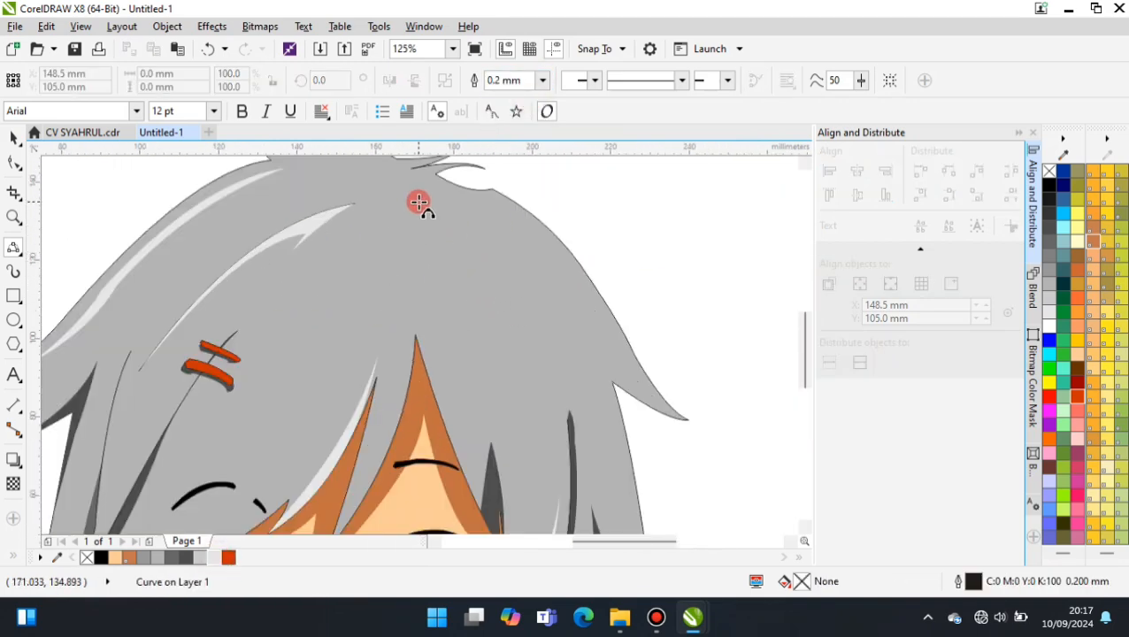
mouse_move(418, 203)
mouse_down()
mouse_move(541, 469)
mouse_move(540, 493)
mouse_move(413, 202)
mouse_up()
click(501, 329)
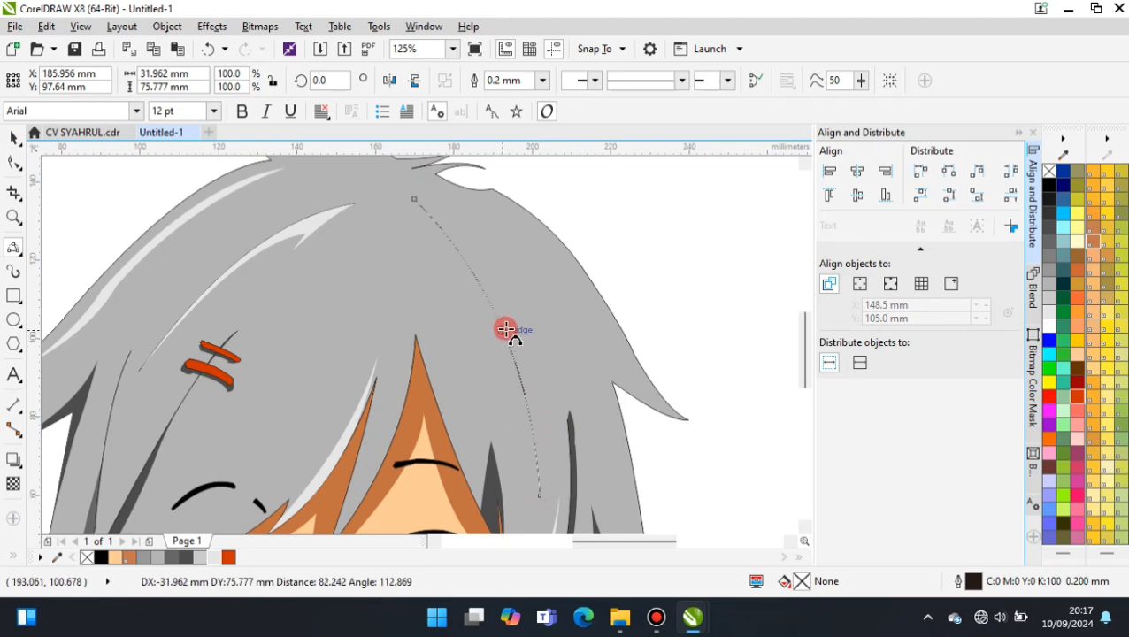
click(505, 329)
click(215, 556)
click(541, 81)
click(503, 98)
scroll(417, 264, down, 1)
key(Escape)
scroll(577, 310, down, 1)
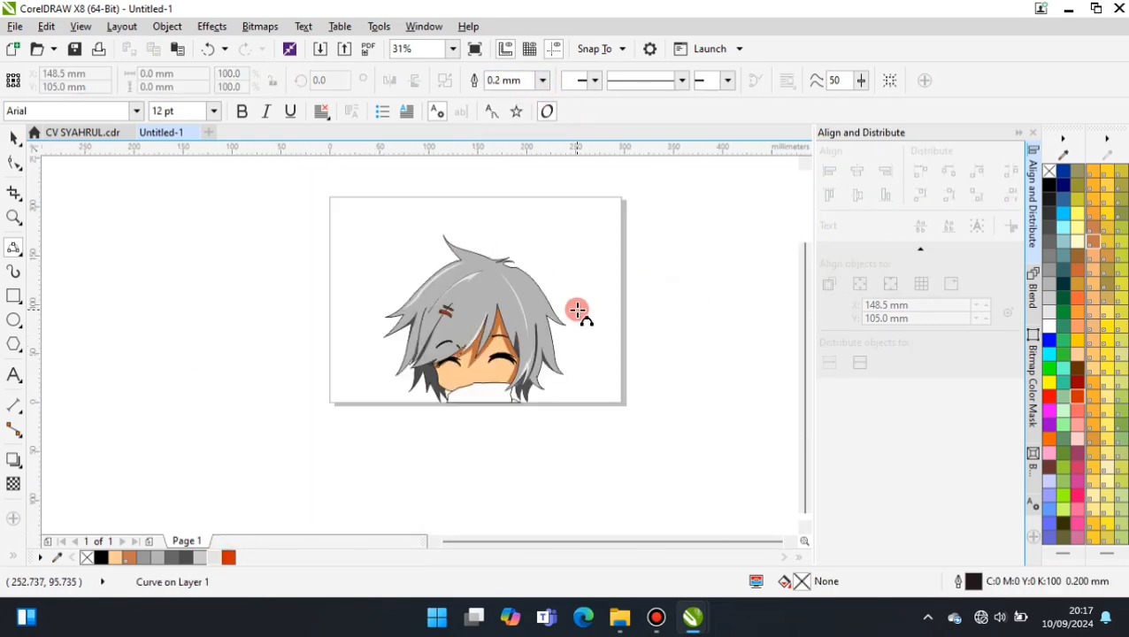
Draw another slim highlight to the right of the last one, about 39 mm wide and 68 mm high, with 10% Black fill and no outline
scroll(577, 309, up, 1)
scroll(539, 295, up, 1)
mouse_move(401, 182)
mouse_down()
mouse_move(563, 457)
mouse_move(403, 193)
mouse_up()
click(561, 437)
click(511, 329)
click(215, 556)
click(541, 81)
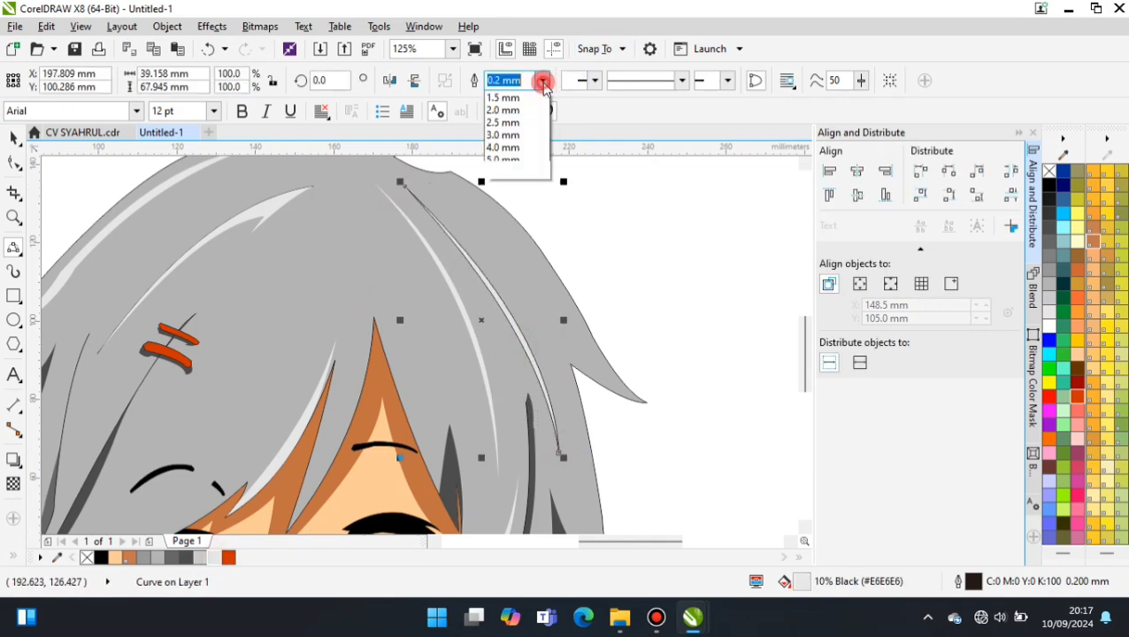
click(503, 97)
scroll(480, 319, down, 2)
key(space)
click(123, 281)
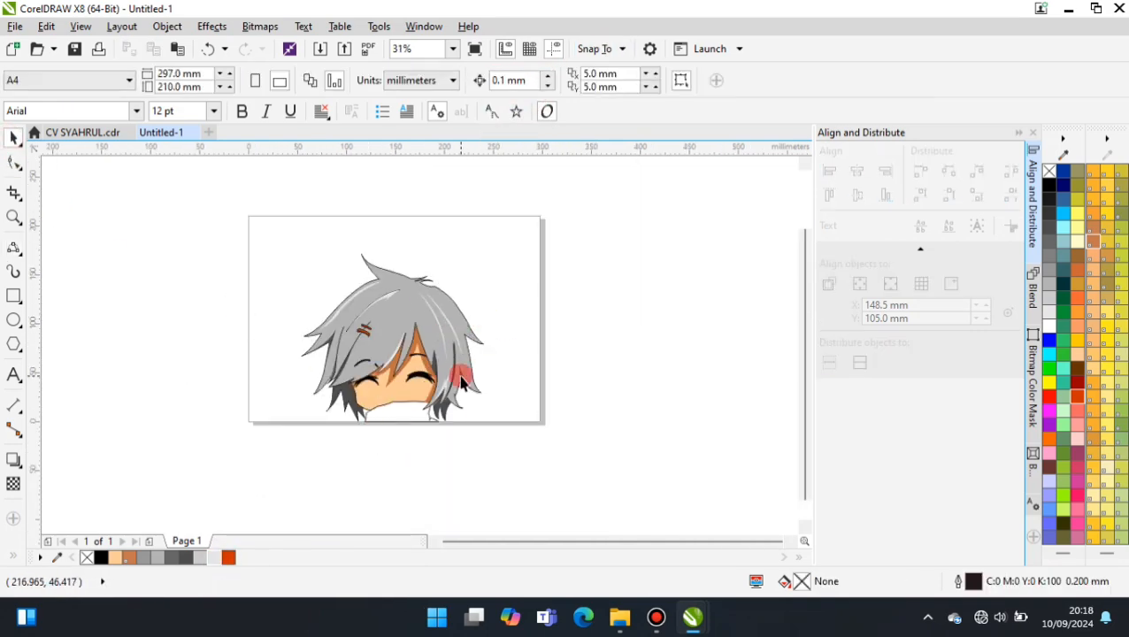
Fill the white collar shape below the face with light red #FF6666
scroll(408, 417, up, 2)
click(406, 402)
click(1076, 412)
click(602, 520)
Draw a closed shadow shape with a pointed fold over the collar's lower-left part, extending past its left and bottom edges
click(13, 249)
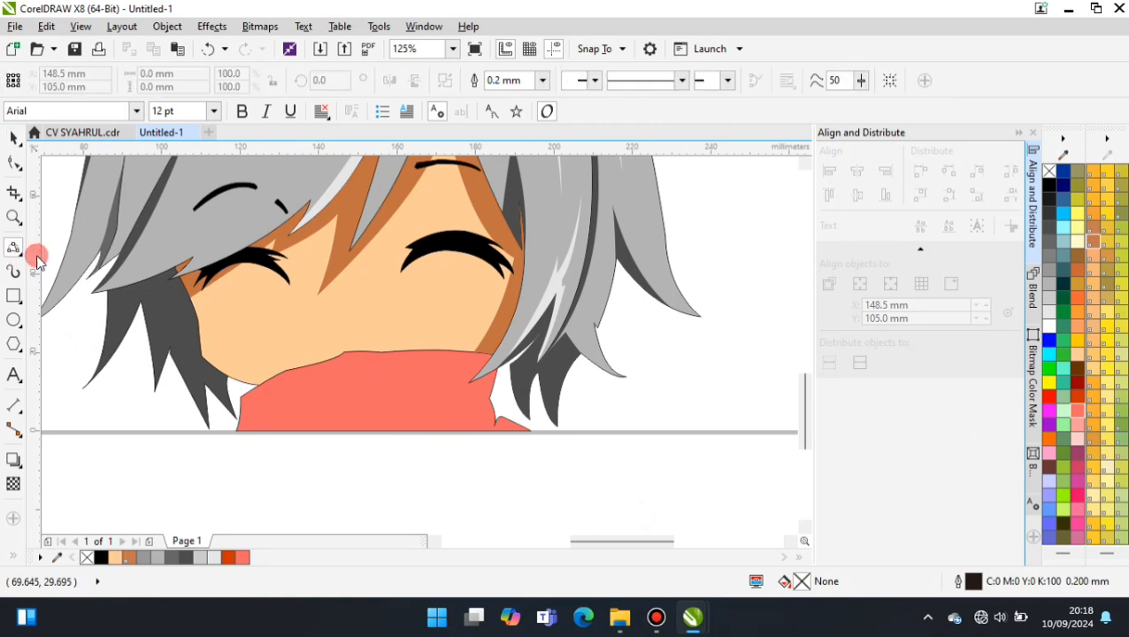
scroll(371, 450, up, 1)
drag(134, 263, 159, 352)
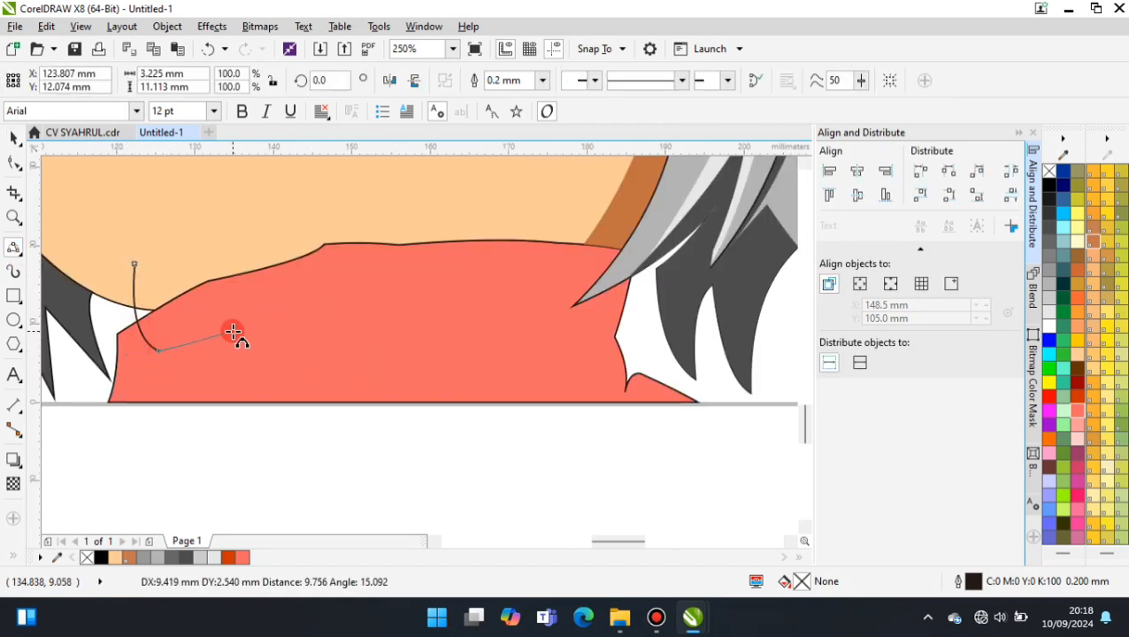
click(314, 294)
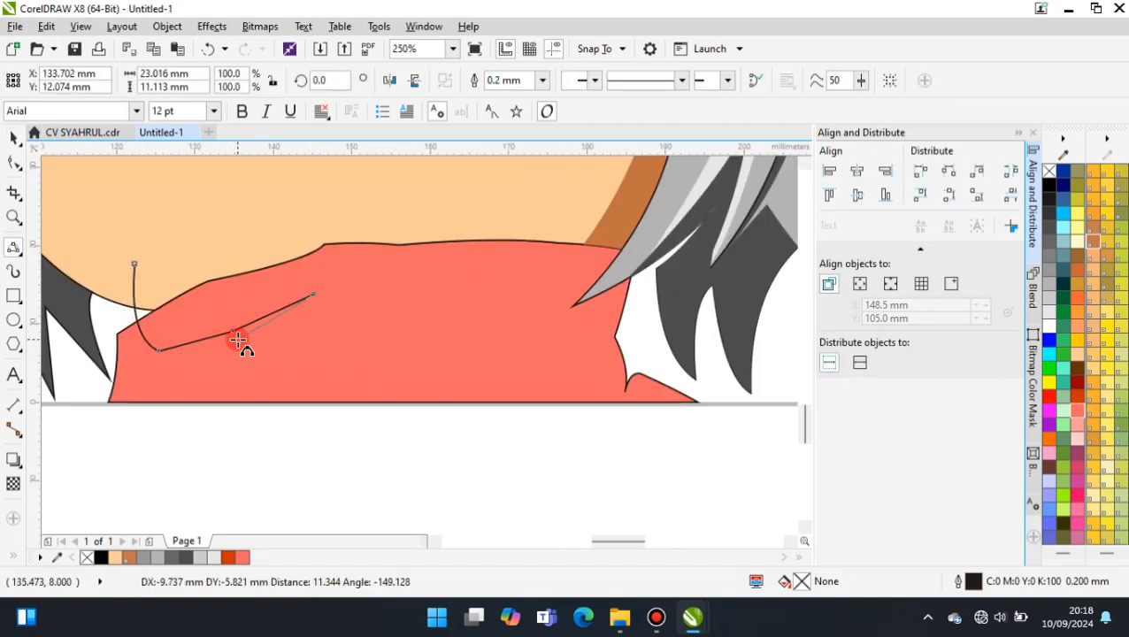
double_click(150, 374)
drag(158, 390, 150, 395)
click(150, 394)
drag(150, 394, 380, 426)
click(380, 426)
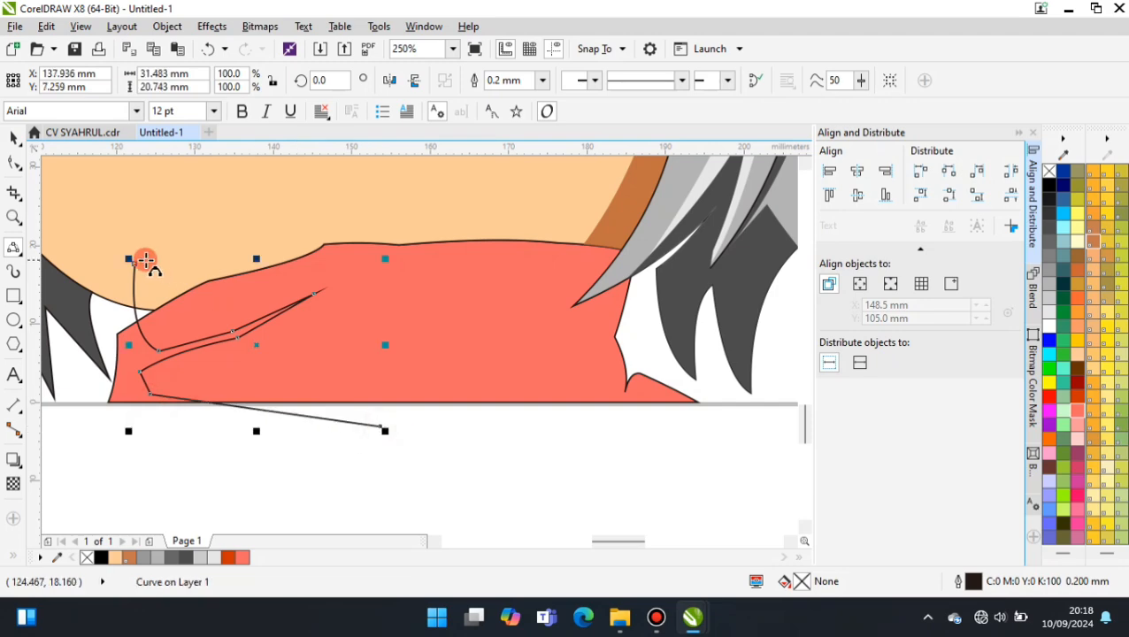
click(76, 423)
drag(134, 264, 380, 427)
click(304, 449)
Intersect the drawn shadow shape with the collar
click(13, 139)
shift+click(478, 273)
click(607, 81)
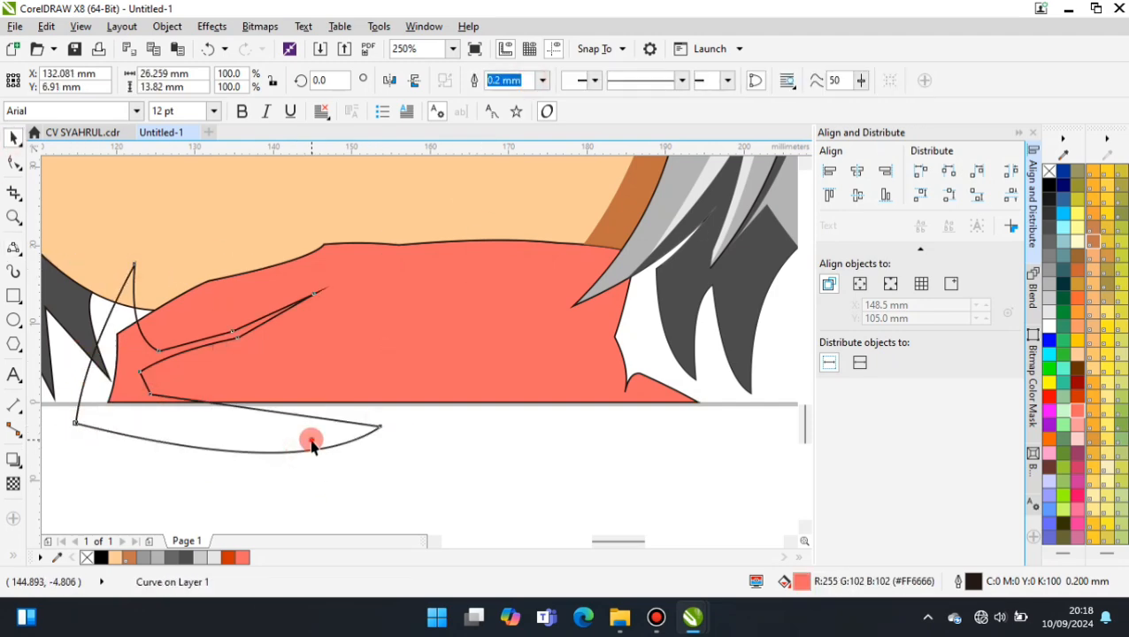
Delete the leftover drawn shape, then give the lower-left collar shadow a dark orange-red #CC3300 fill and no outline
click(310, 441)
key(Delete)
click(130, 364)
click(1077, 396)
click(542, 82)
click(522, 95)
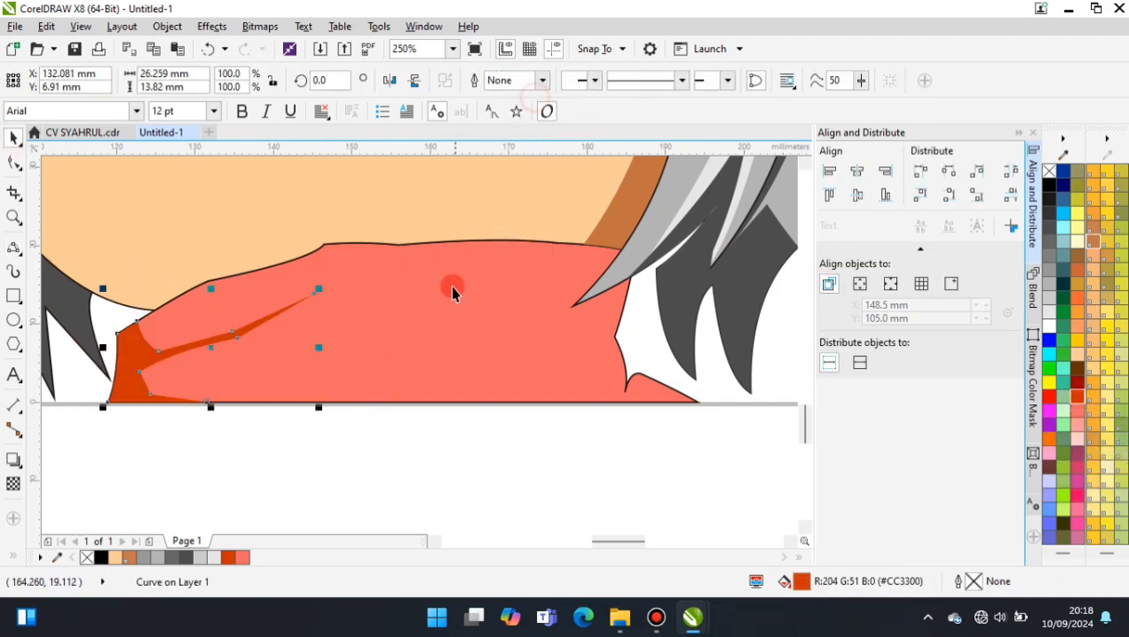
click(408, 439)
Draw a closed shadow shape over the collar's lower-right part, about 42 mm wide and 16 mm high, extending below its bottom edge
scroll(166, 299, down, 2)
click(13, 248)
scroll(189, 309, up, 2)
click(203, 354)
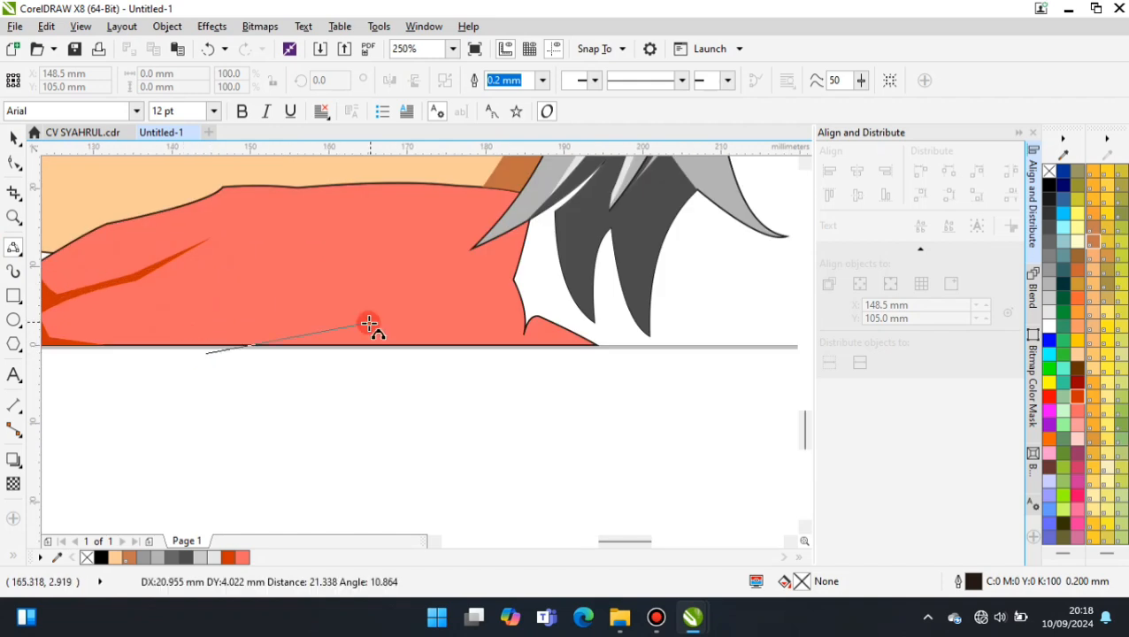
mouse_move(459, 292)
mouse_down()
mouse_move(485, 297)
mouse_move(532, 255)
mouse_move(505, 378)
mouse_up()
click(476, 294)
click(506, 289)
click(527, 346)
drag(205, 354, 483, 430)
click(507, 378)
Intersect the drawn shape with the collar and fill the overlap with dark orange-red #CC3300
click(14, 138)
shift+click(266, 217)
click(524, 81)
click(228, 557)
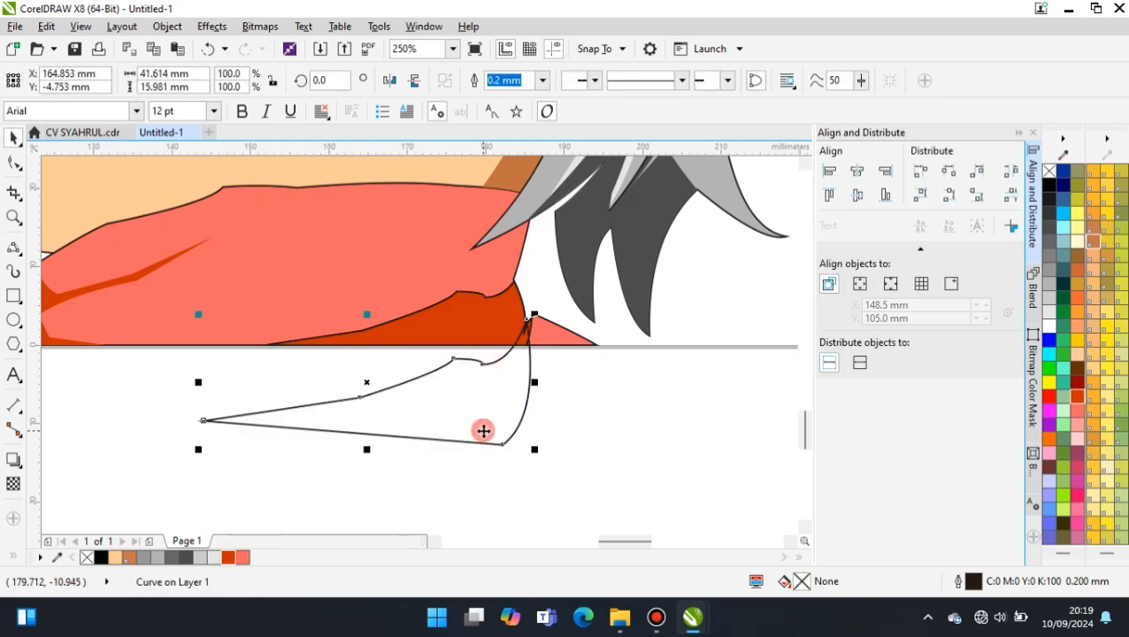
Delete the leftover lower-right drawn shape and remove the outline from the new collar shadow
key(Delete)
click(480, 322)
click(542, 80)
click(538, 101)
scroll(343, 373, down, 1)
click(343, 373)
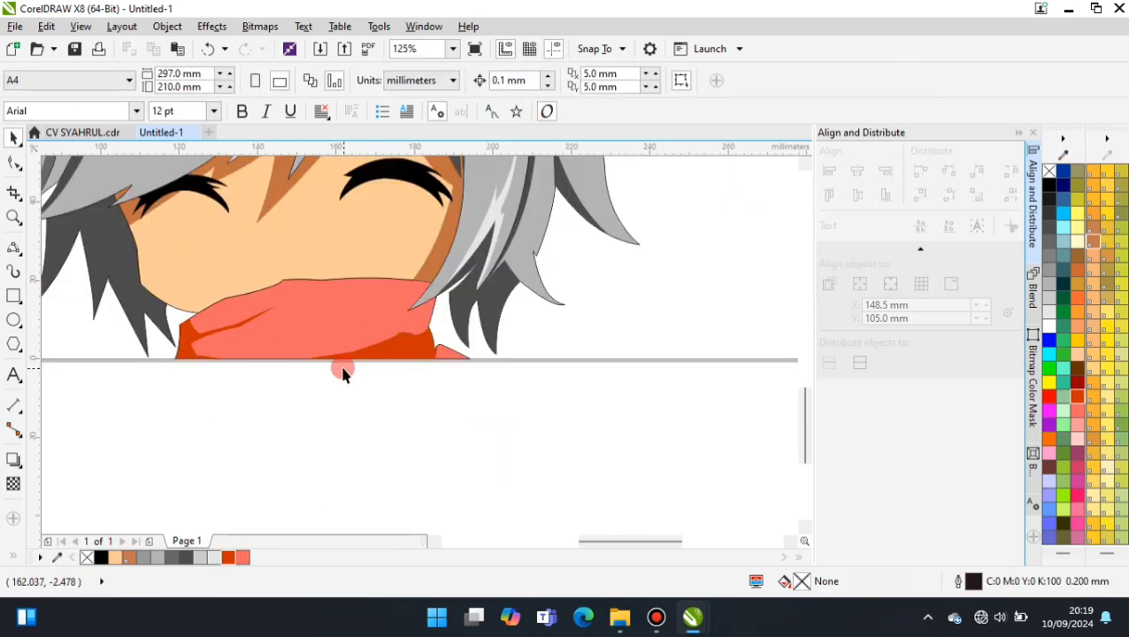
Draw a closed shadow shape along the collar's upper edge, overlapping the lower face, about 50 mm wide and 10 mm high
click(14, 246)
scroll(345, 320, down, 1)
scroll(249, 347, up, 2)
click(211, 353)
mouse_move(164, 390)
mouse_down()
mouse_move(213, 351)
mouse_move(355, 297)
mouse_move(488, 300)
mouse_up()
click(290, 332)
scroll(309, 330, up, 1)
click(353, 297)
click(400, 289)
scroll(401, 288, down, 1)
scroll(513, 274, up, 1)
mouse_move(375, 317)
mouse_down()
mouse_move(637, 342)
mouse_move(678, 336)
mouse_up()
click(522, 331)
scroll(422, 305, down, 1)
drag(163, 386, 558, 323)
click(514, 337)
Intersect the drawn shape with the face and fill the overlap with the brown used for the face shadows
key(space)
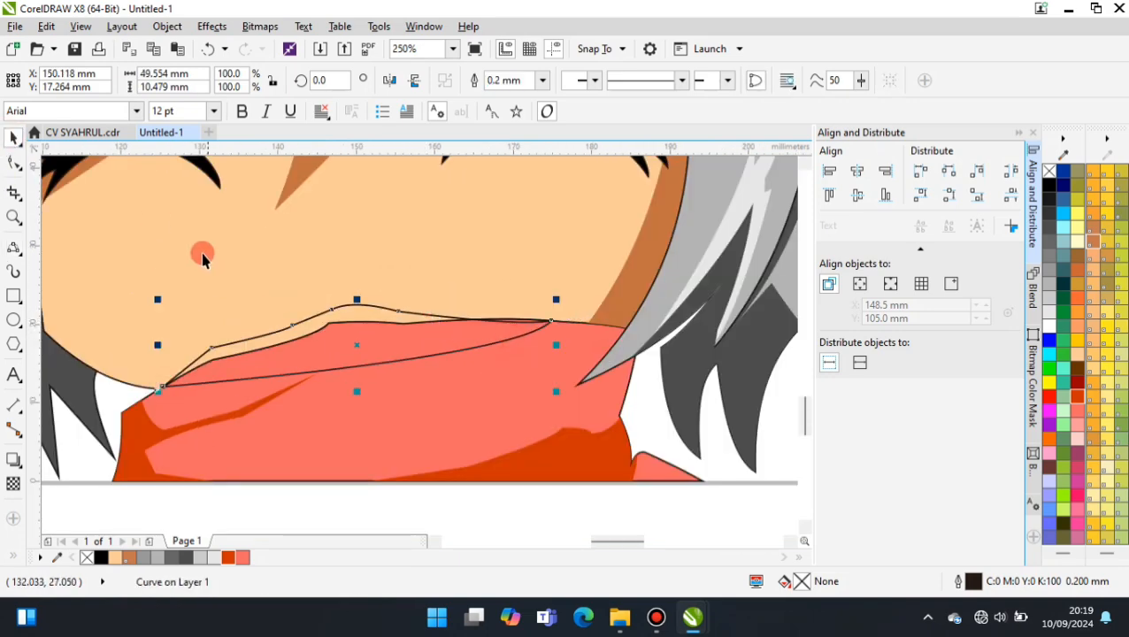
shift+click(202, 254)
key(alt+i)
click(129, 558)
scroll(315, 345, down, 1)
scroll(344, 345, up, 1)
Delete the leftover shape above the collar and remove the outline from the new face shadow
drag(343, 345, 364, 390)
key(Delete)
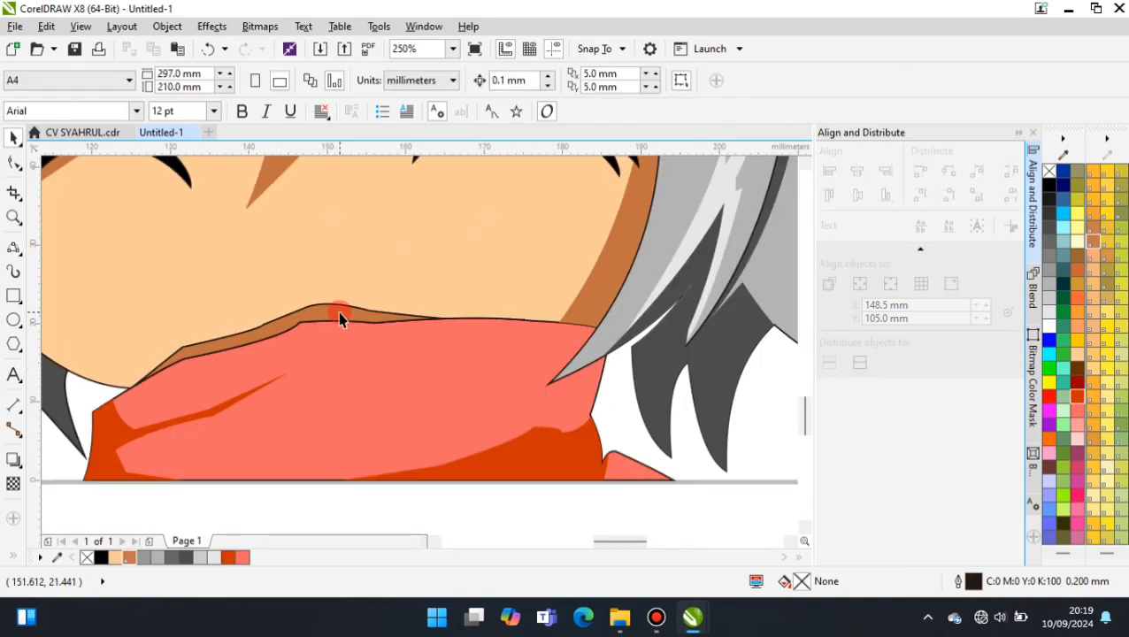
click(338, 310)
click(542, 80)
click(504, 97)
scroll(325, 376, down, 2)
click(452, 433)
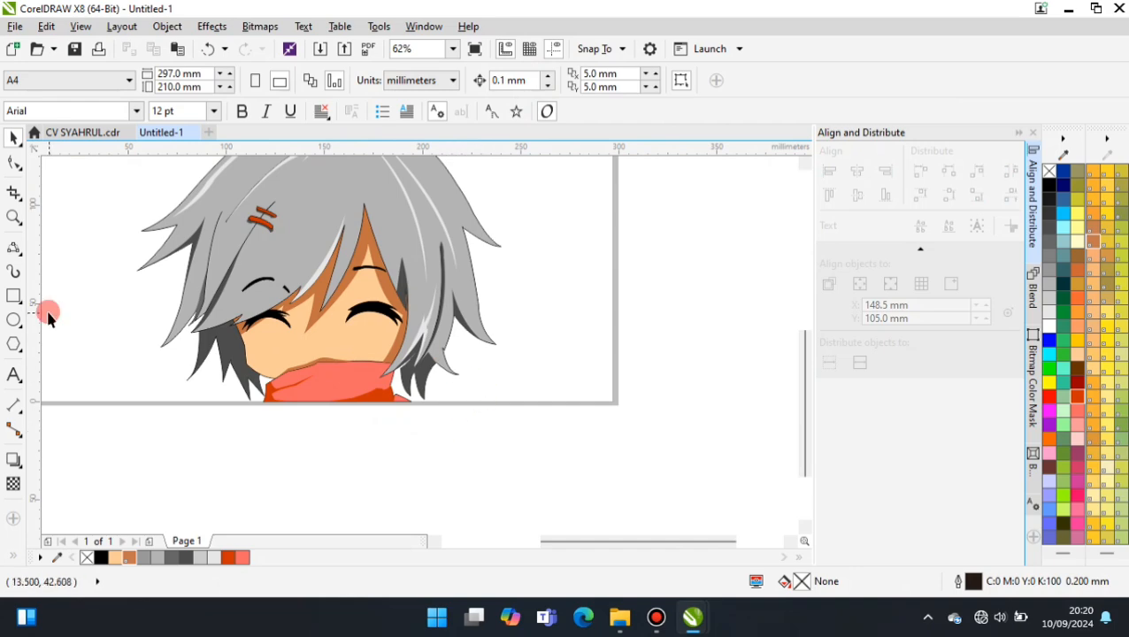
Draw a short slanted line below the right eye, about 1.6 mm wide and 1.7 mm high, with a 0.75 mm outline
key(F5)
scroll(390, 322, up, 3)
drag(238, 396, 267, 370)
click(543, 81)
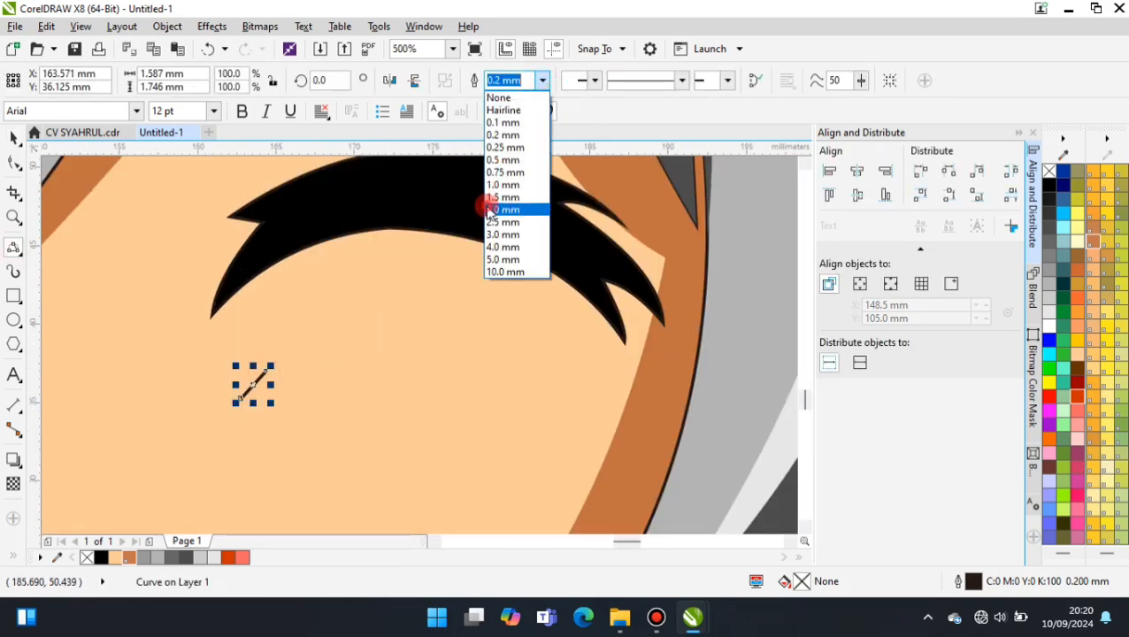
click(502, 184)
scroll(315, 357, down, 1)
click(542, 81)
click(505, 174)
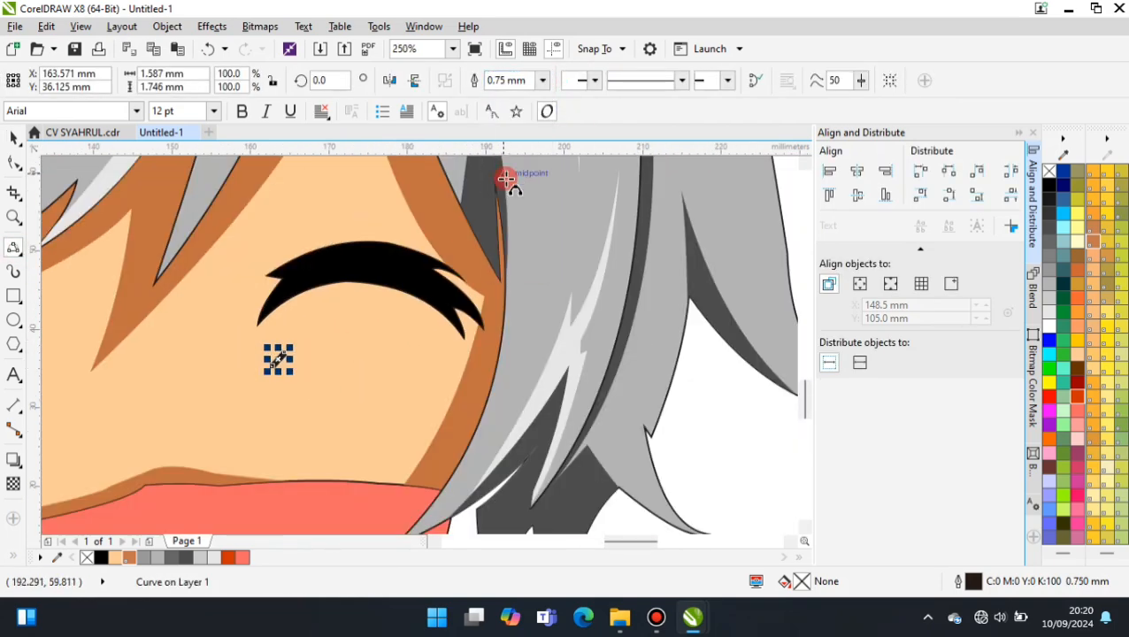
Duplicate the short slanted line right beside the original to make a pair of blush strokes
click(13, 139)
click(373, 282)
click(305, 342)
scroll(307, 341, up, 2)
mouse_move(325, 317)
mouse_down()
mouse_move(360, 277)
mouse_move(346, 332)
mouse_move(274, 337)
mouse_up()
scroll(284, 368, down, 1)
right_click(346, 333)
scroll(351, 326, up, 1)
click(279, 347)
scroll(262, 357, down, 3)
click(624, 378)
scroll(622, 379, down, 1)
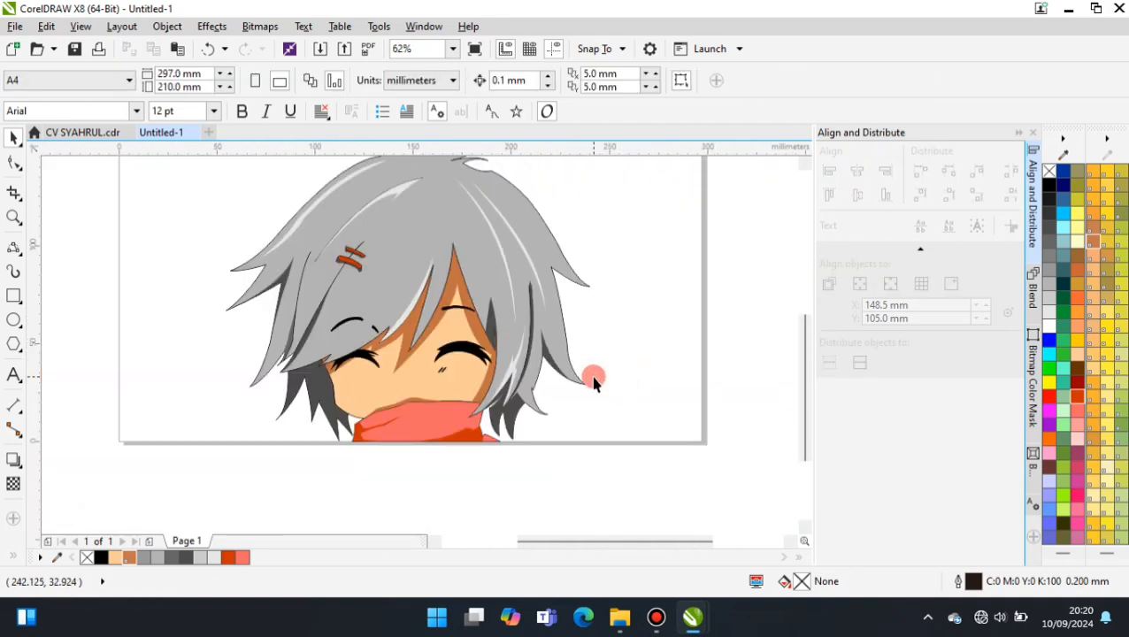
Draw an ellipse about 14 mm wide and 12 mm high on the right cheek and intersect it with the face
click(13, 321)
scroll(453, 365, up, 2)
mouse_move(413, 373)
mouse_down()
mouse_move(486, 458)
mouse_move(521, 471)
mouse_up()
click(14, 139)
shift+click(255, 416)
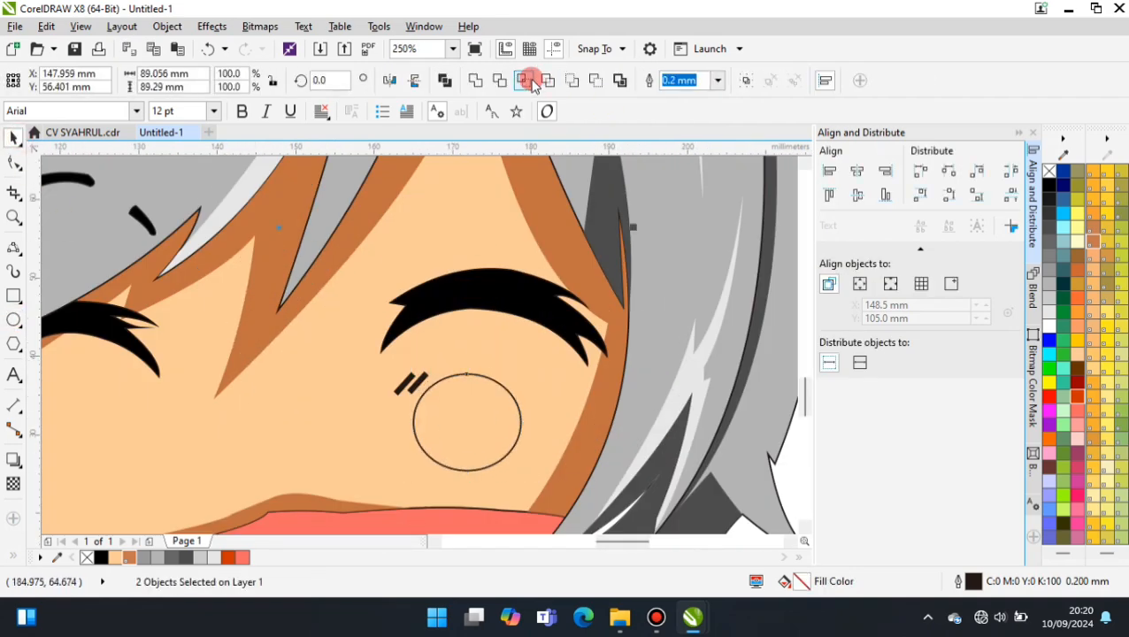
click(527, 81)
Fill the right cheek ellipse with light red #FF6666
click(1077, 410)
scroll(152, 397, down, 1)
click(305, 400)
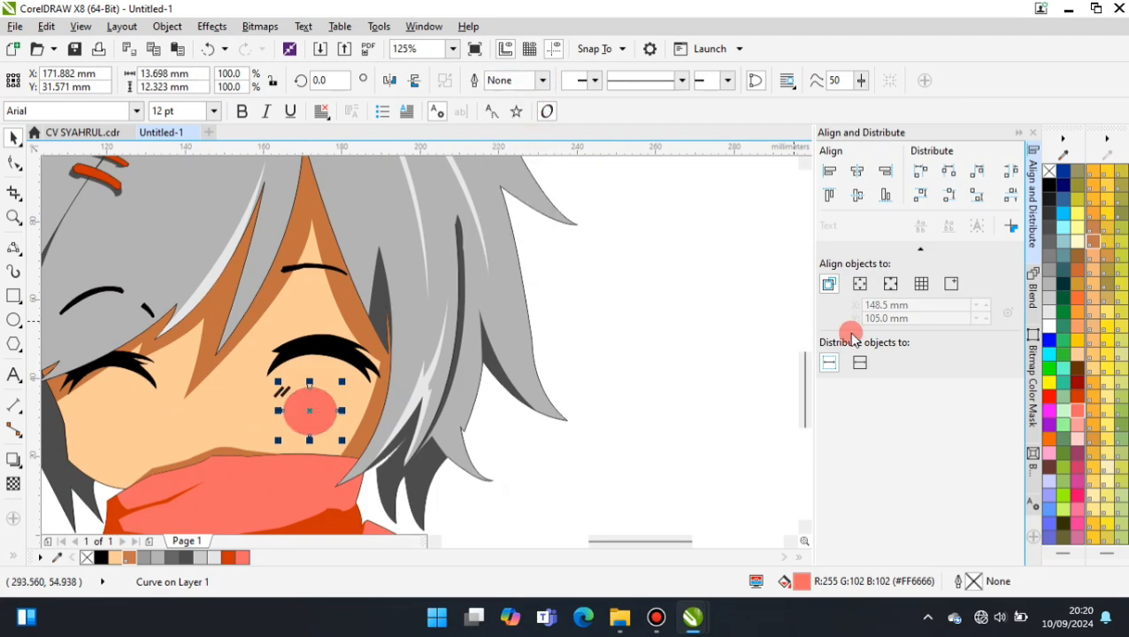
click(1077, 425)
click(1077, 410)
scroll(588, 371, down, 1)
click(587, 371)
scroll(501, 401, up, 1)
click(378, 379)
Apply transparency to the right cheek ellipse so it becomes a pale blush
scroll(379, 379, up, 1)
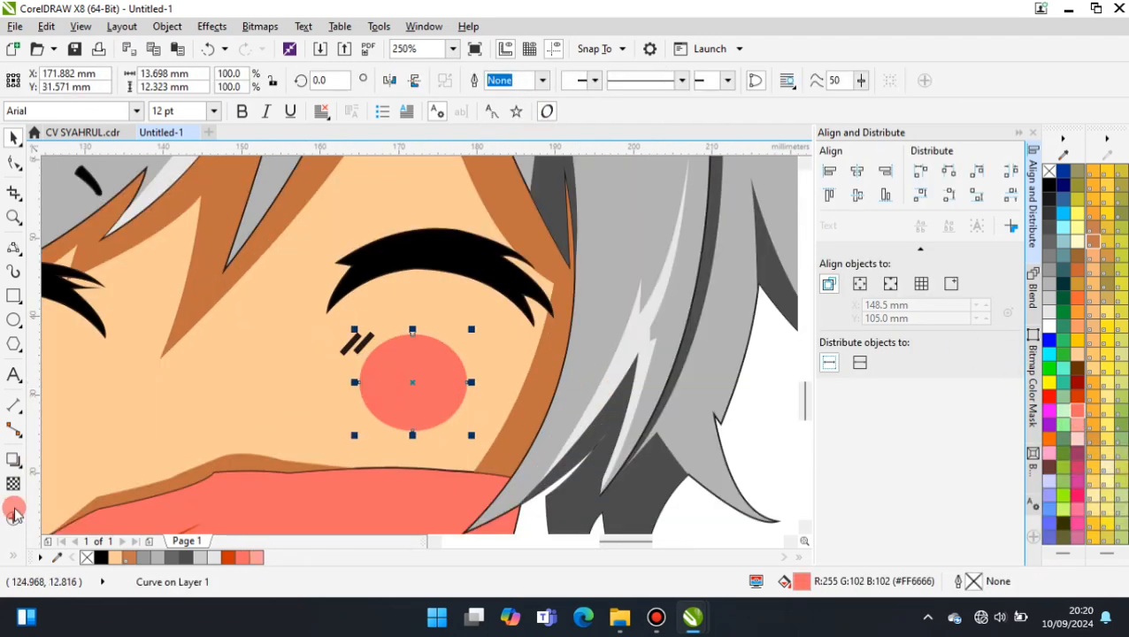
click(13, 484)
drag(382, 456, 399, 458)
click(13, 140)
scroll(364, 341, down, 2)
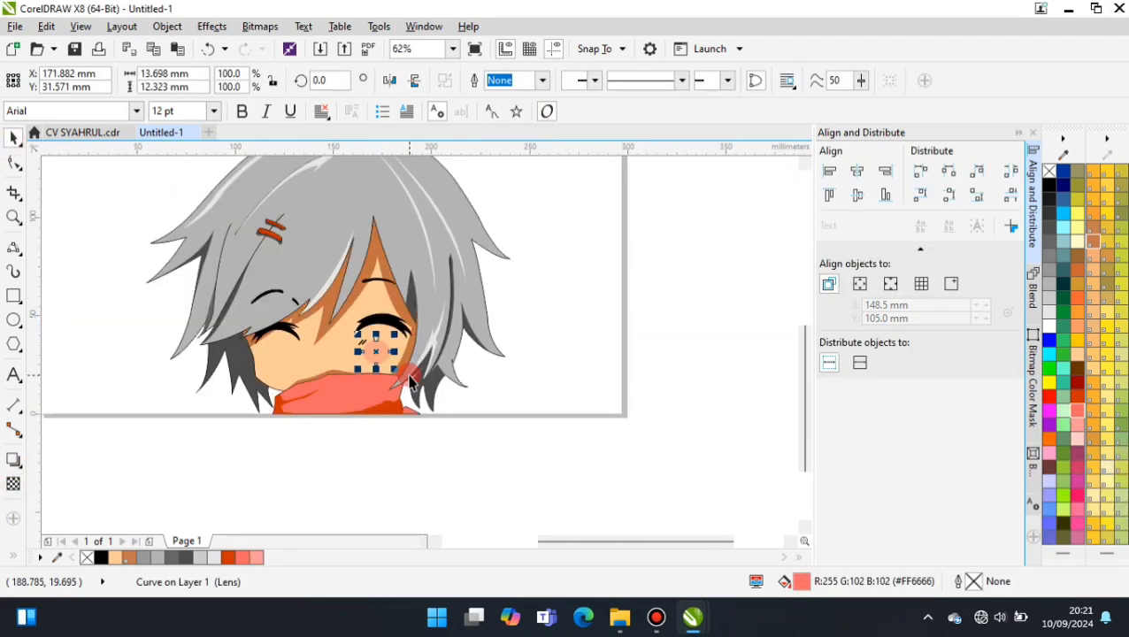
Convert the transparent cheek blush to a 300 dpi CMYK bitmap
click(261, 28)
click(284, 47)
click(517, 393)
Apply a Gaussian Blur with a 16-pixel radius to the cheek blush bitmap
click(214, 29)
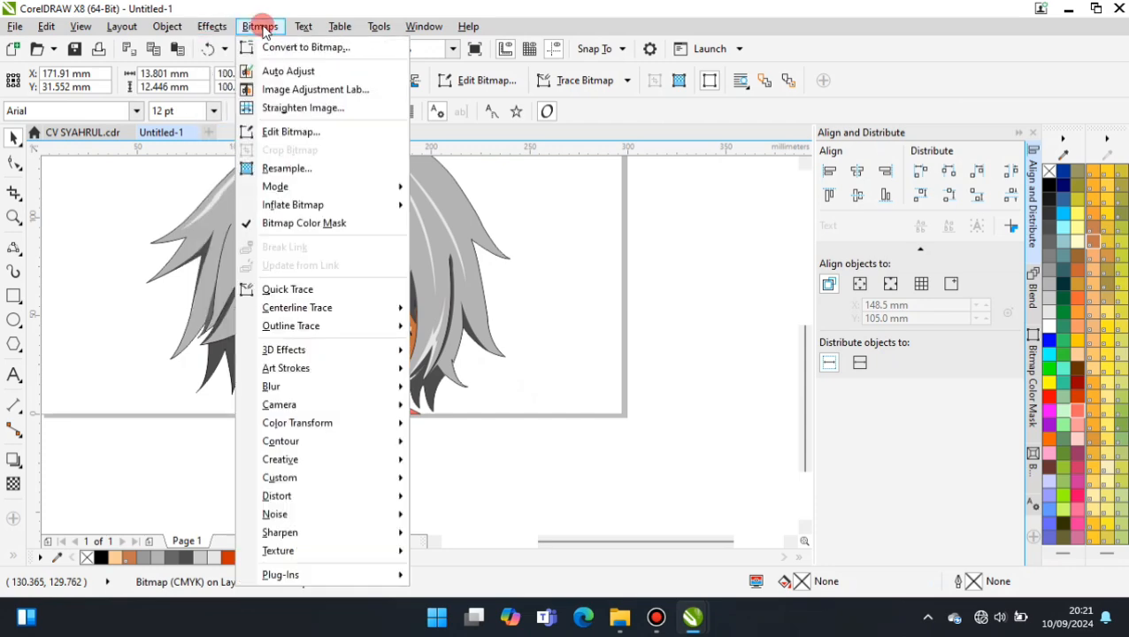
click(262, 29)
click(264, 30)
click(368, 386)
click(455, 405)
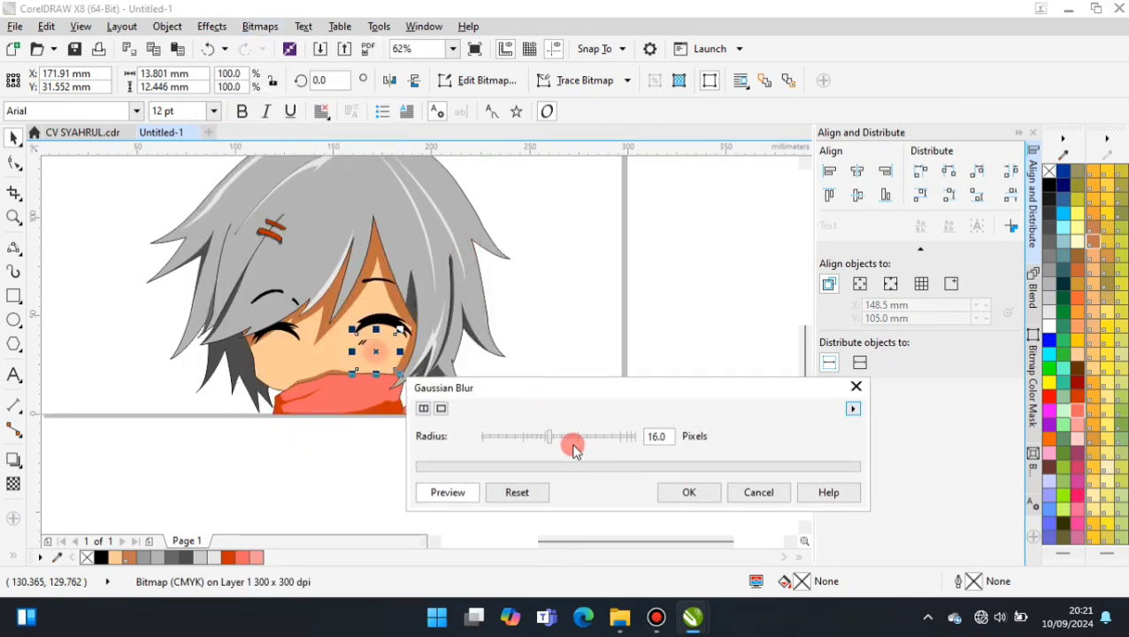
click(689, 494)
click(495, 460)
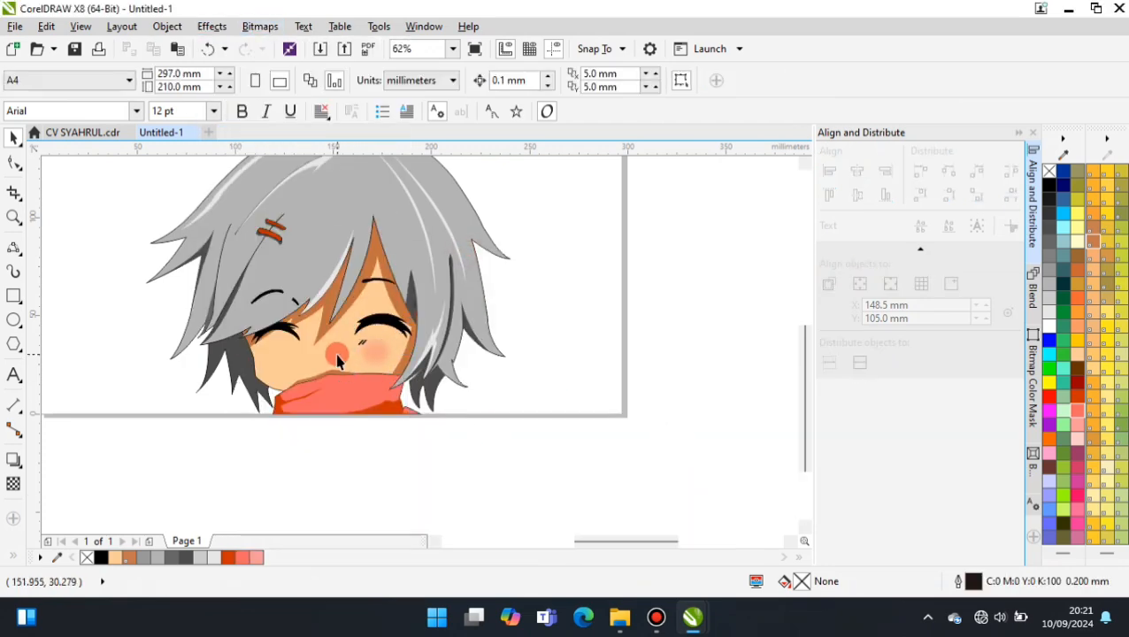
Place a duplicate of the blurred blush on the left cheek
scroll(338, 358, up, 2)
scroll(526, 338, down, 1)
click(523, 338)
drag(524, 338, 314, 345)
right_click(332, 354)
scroll(342, 341, down, 1)
scroll(344, 341, up, 3)
scroll(301, 307, down, 3)
click(484, 440)
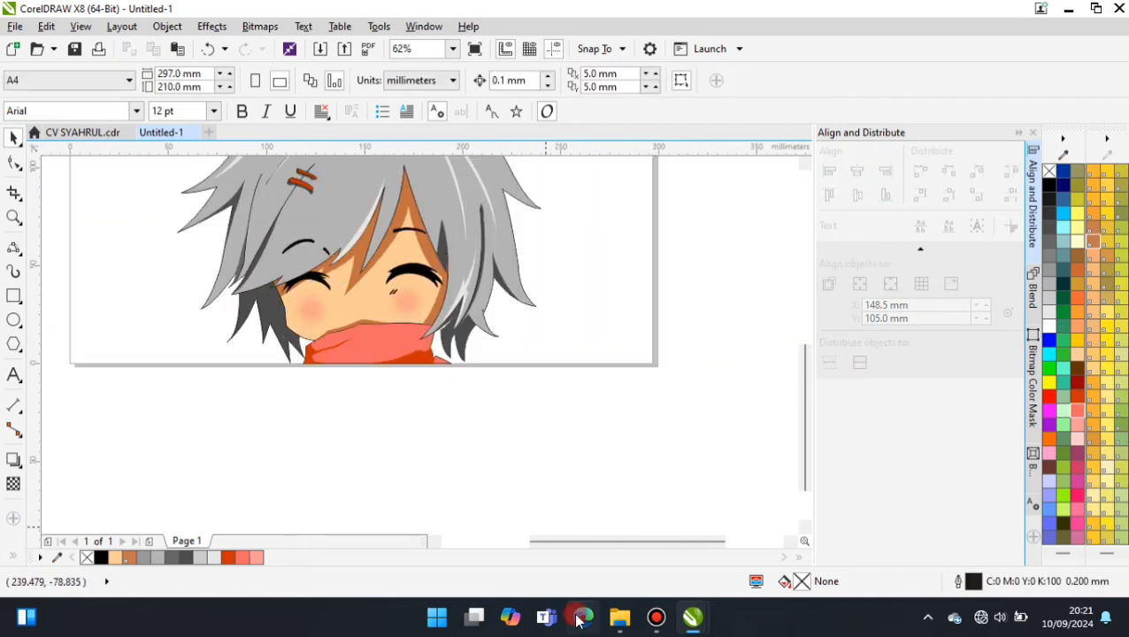
Select all of the character's objects and group them
scroll(421, 483, down, 1)
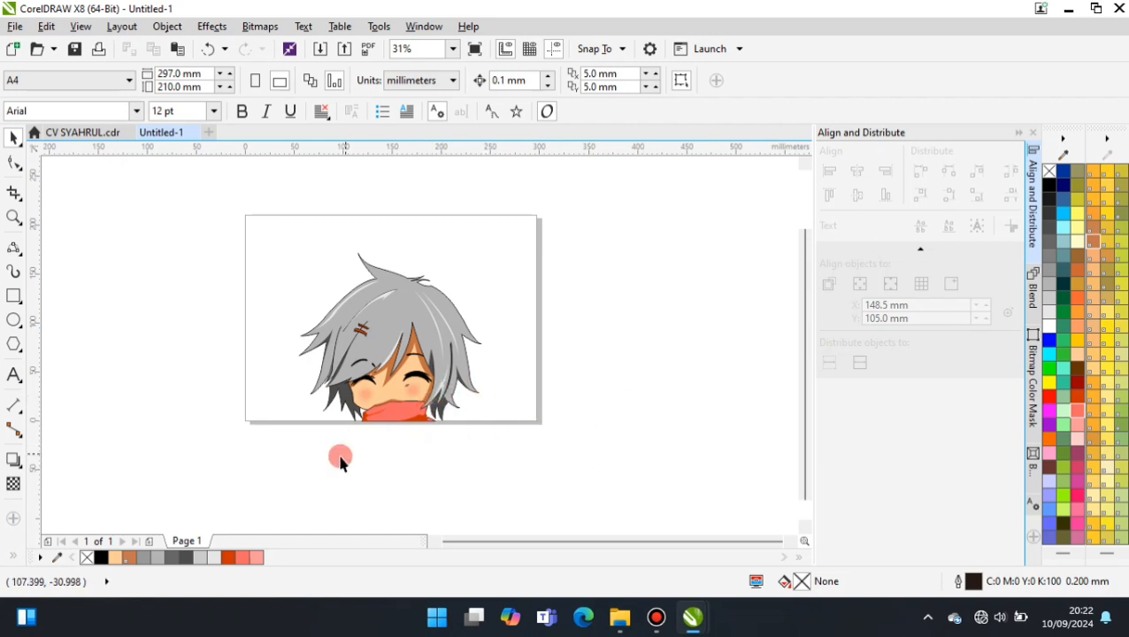
drag(284, 468, 499, 243)
click(730, 84)
click(573, 413)
click(433, 311)
Add a black Multiply drop shadow from the character's base toward its upper left, with 50 opacity and 15 feathering
click(13, 459)
drag(388, 421, 332, 310)
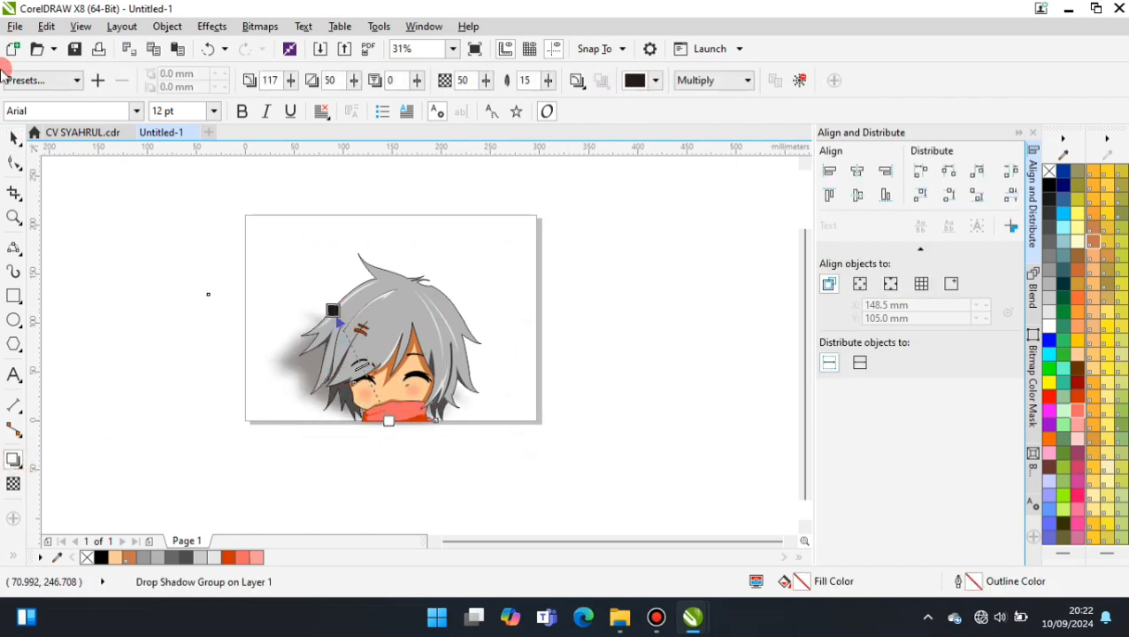
click(13, 138)
click(98, 188)
click(453, 50)
click(416, 77)
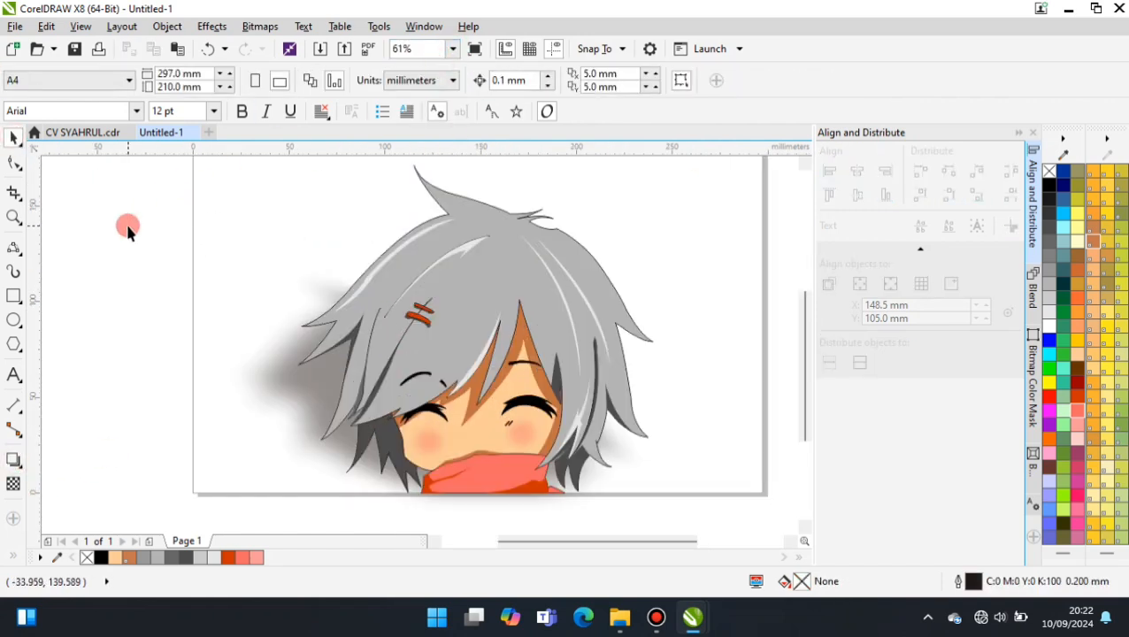